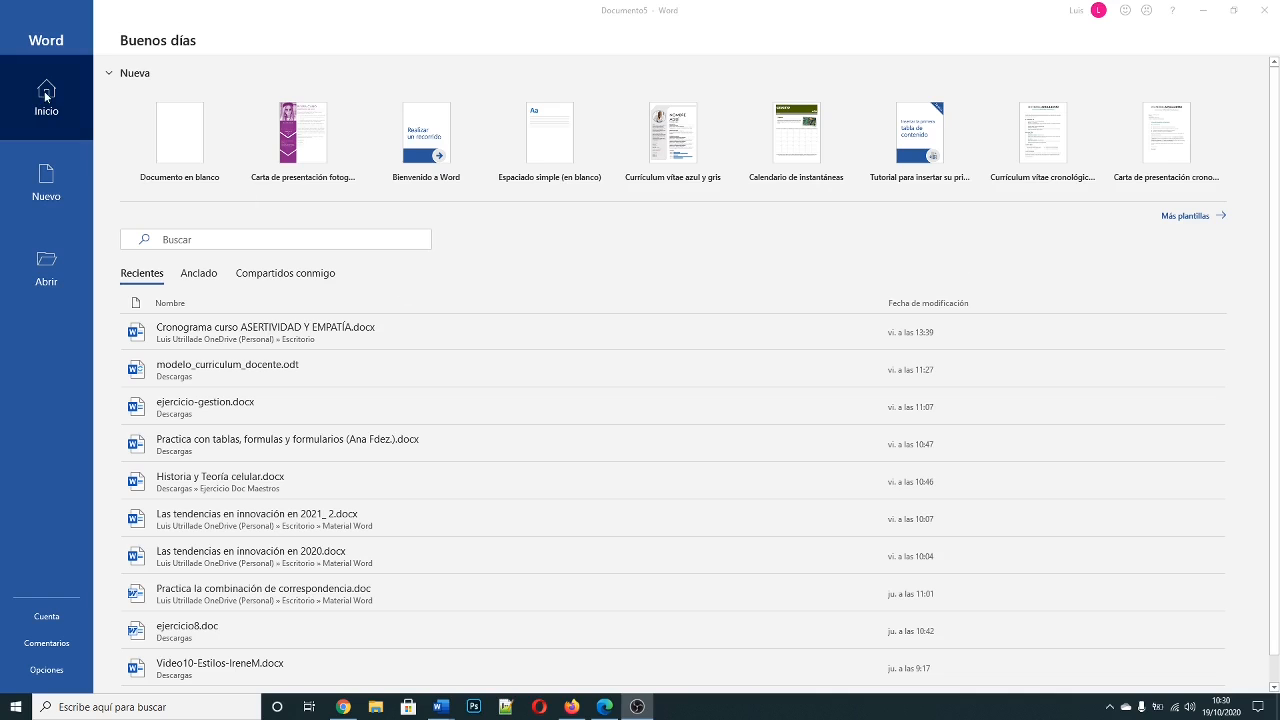
Step: Create a blank document and set the Trust Center's macro settings to enable all macros
click(185, 137)
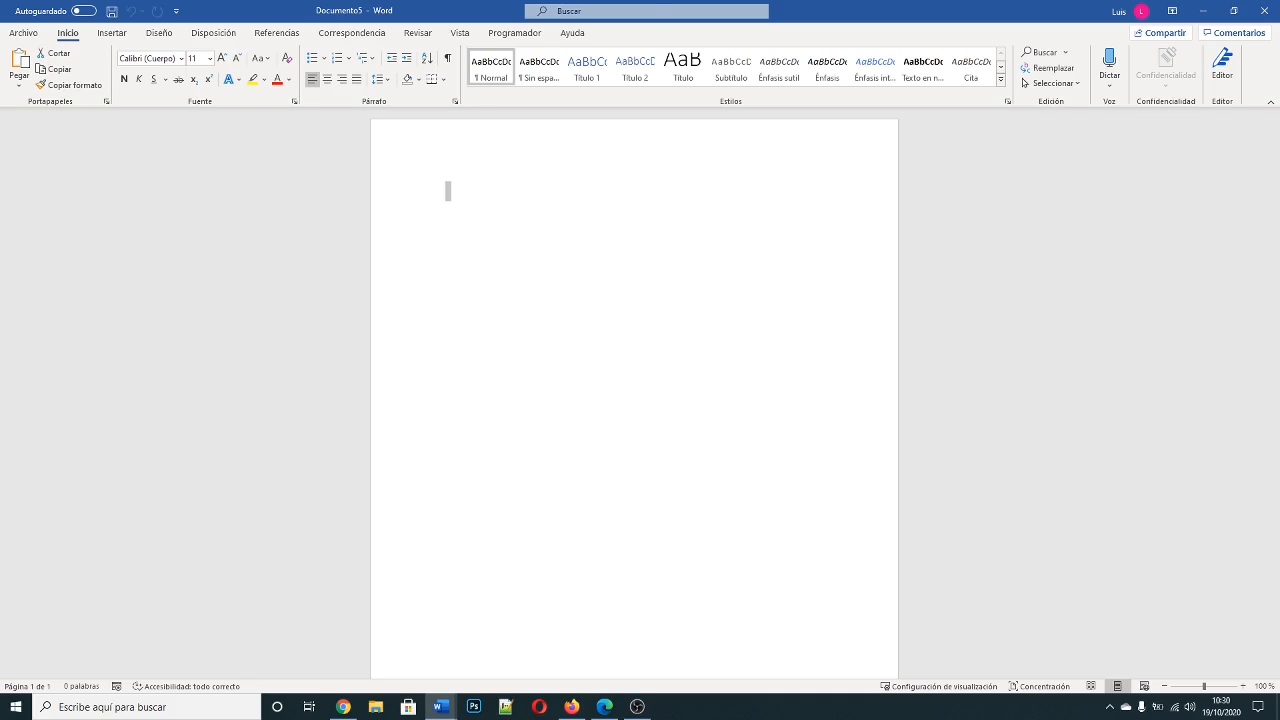
click(516, 33)
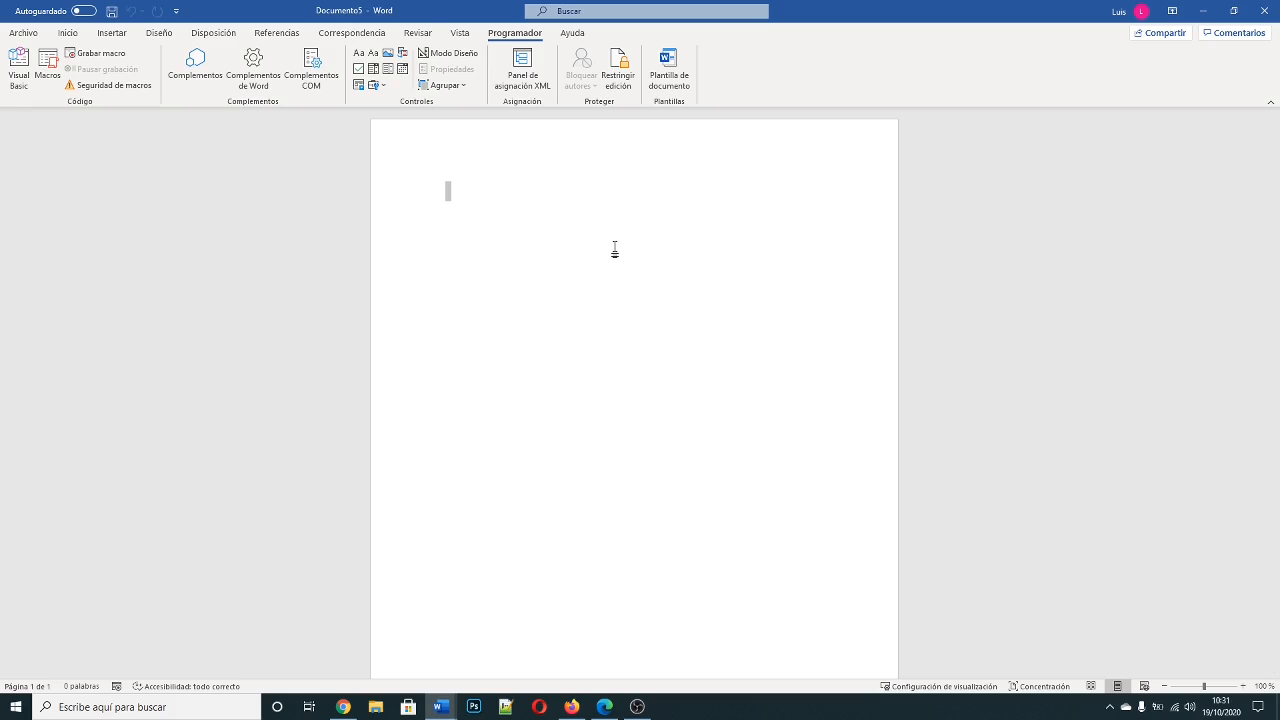
click(25, 36)
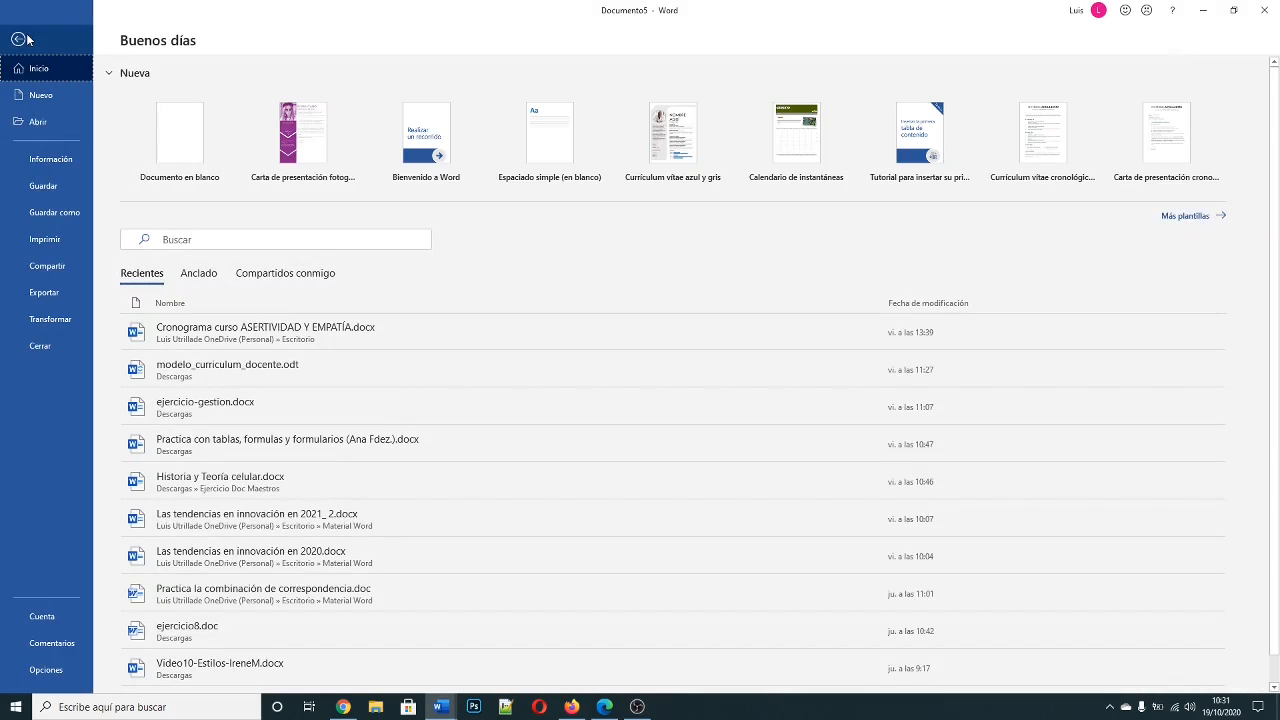
click(48, 676)
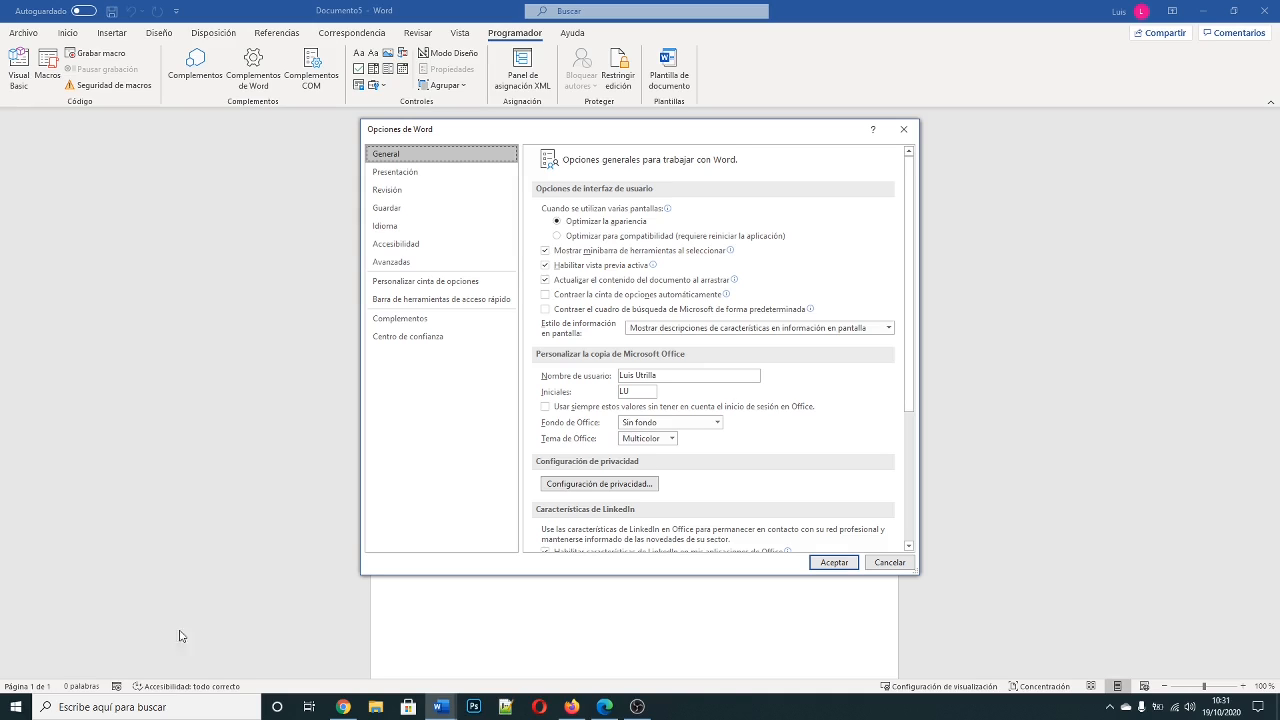
click(434, 341)
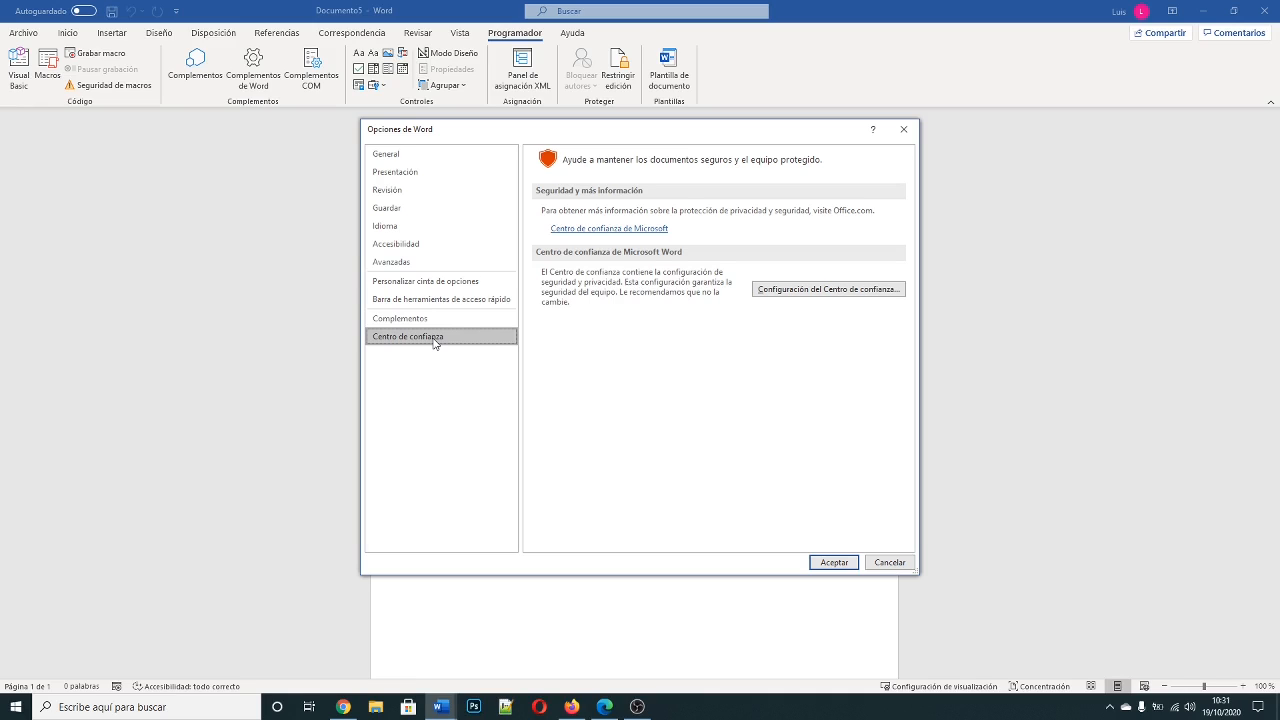
click(842, 291)
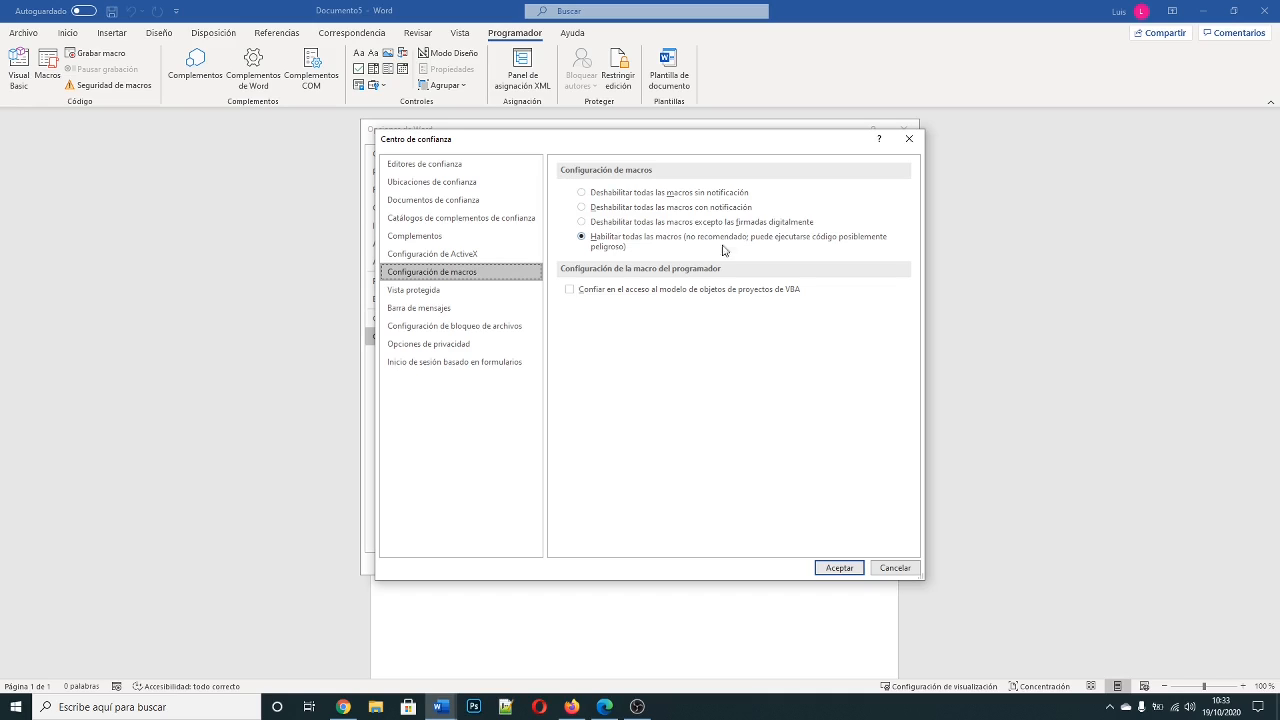
click(829, 569)
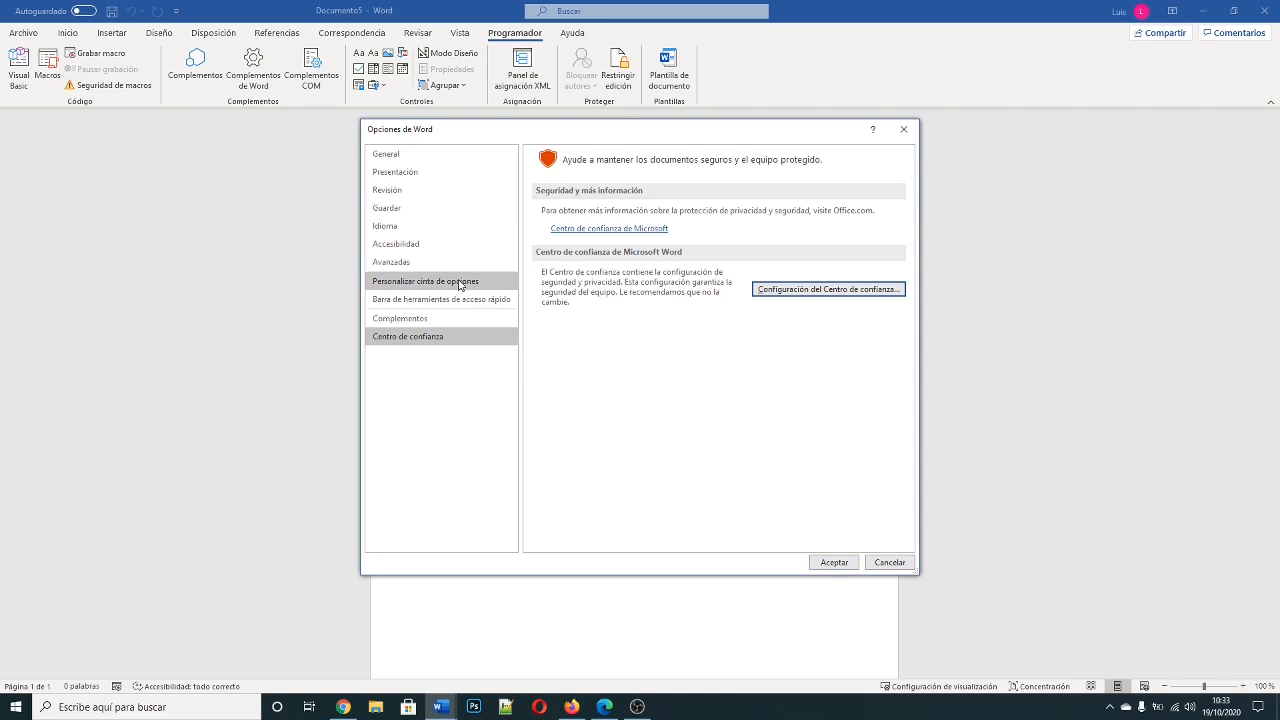
Step: Check that the Programador tab is enabled in the ribbon customization, examine its groups and accept the Word options
click(461, 284)
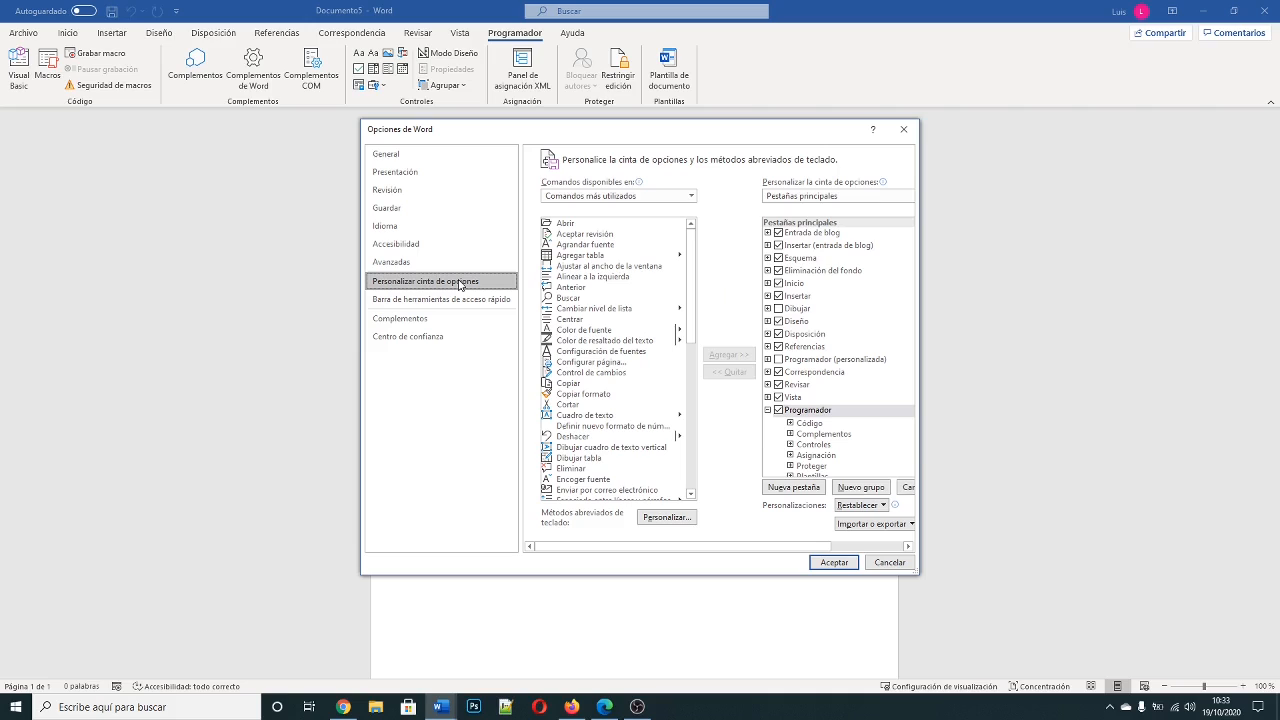
click(768, 411)
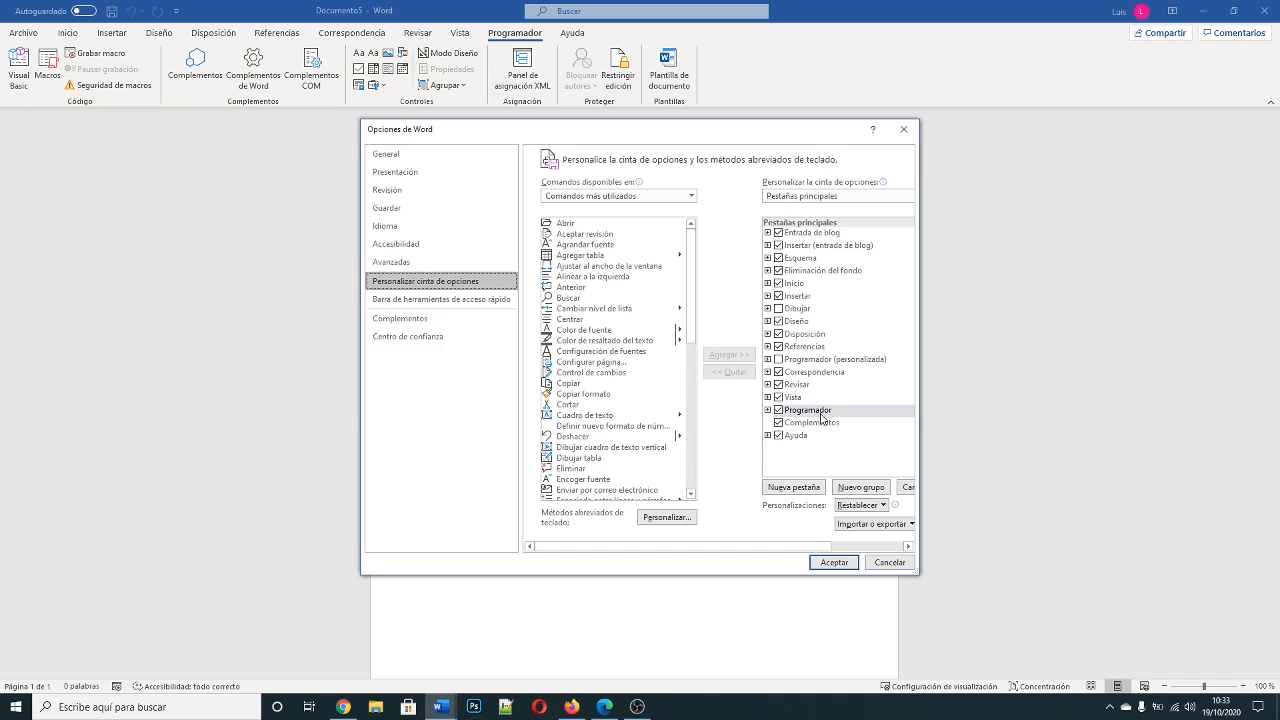
click(768, 410)
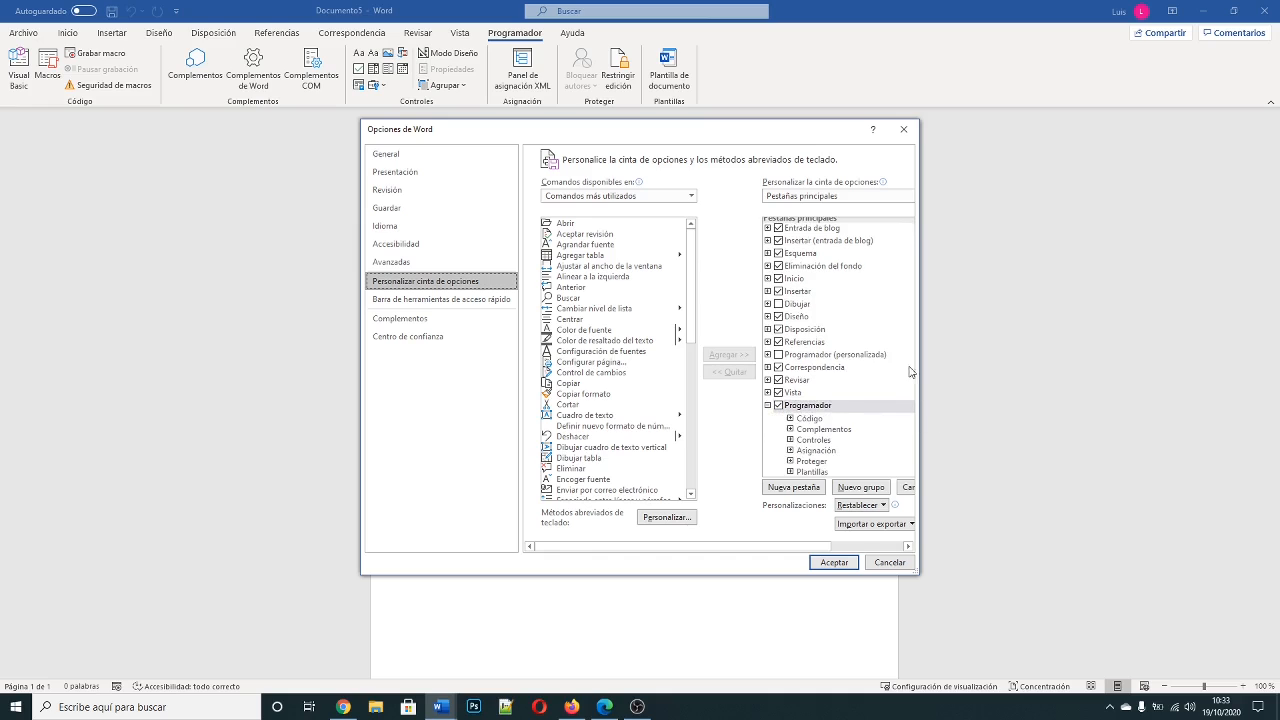
scroll(840, 371, down, 1)
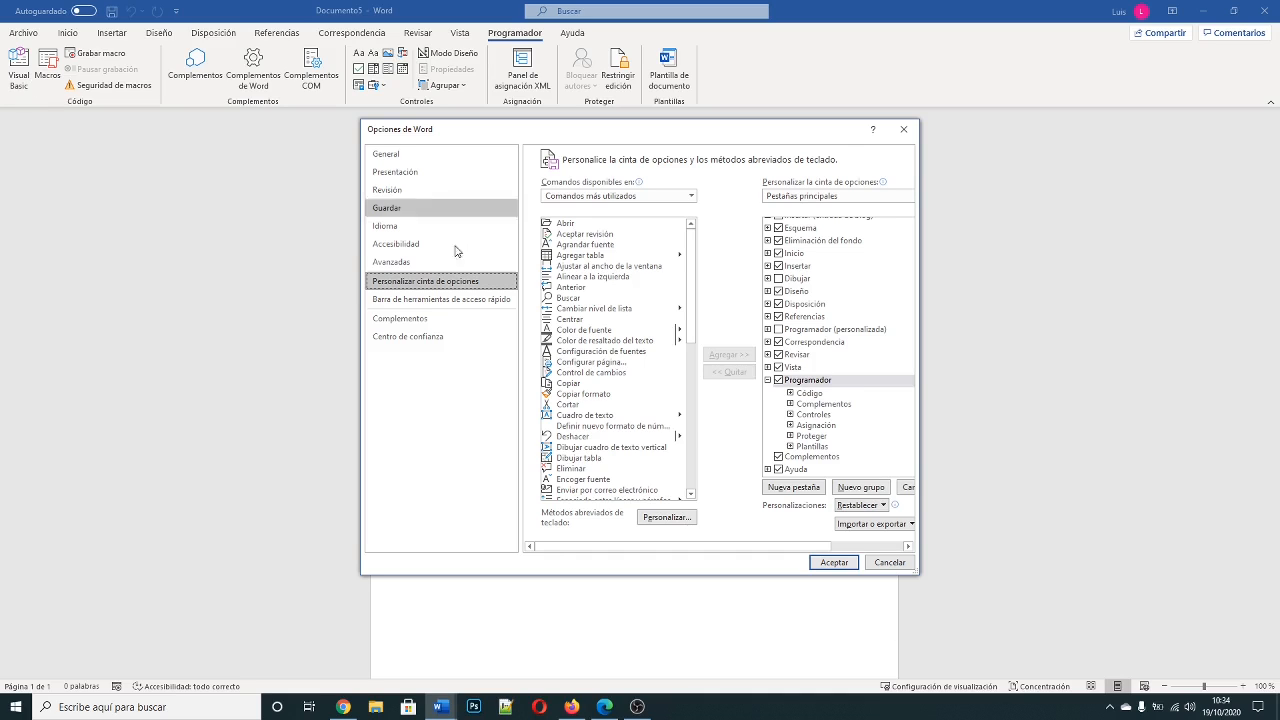
click(834, 563)
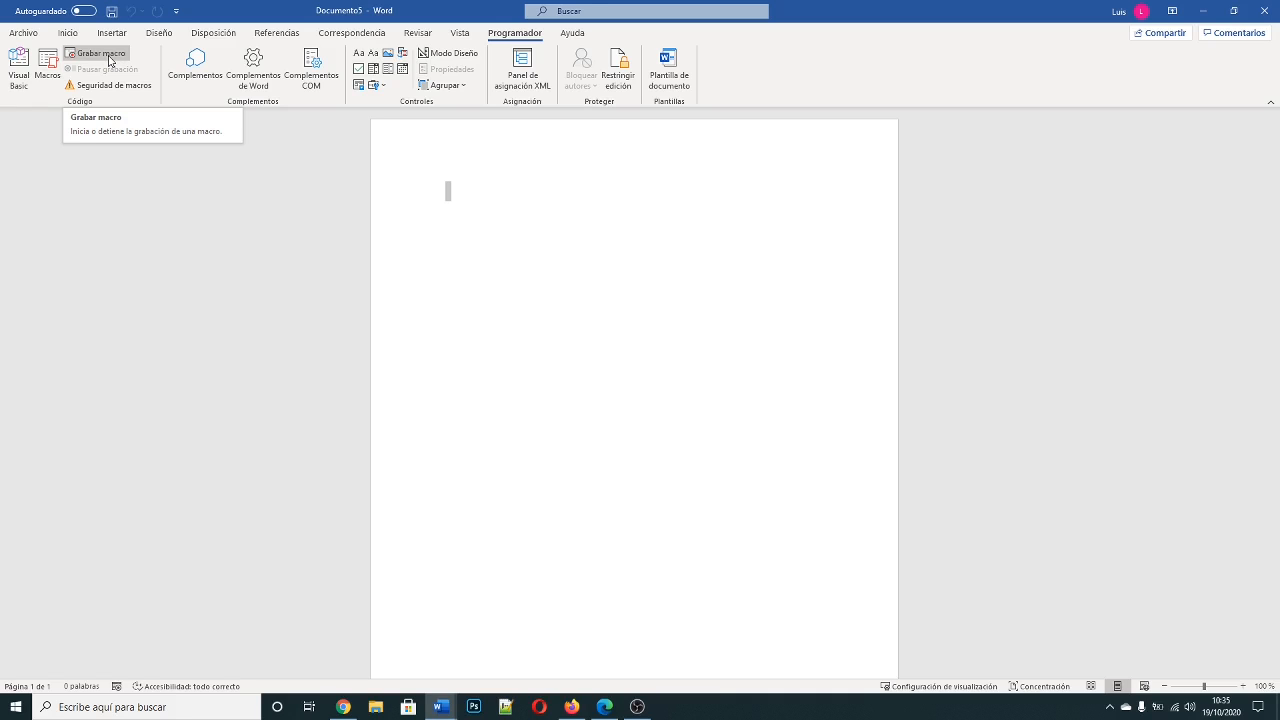
Step: Create a new recorded macro and name it DarFormtao
click(105, 59)
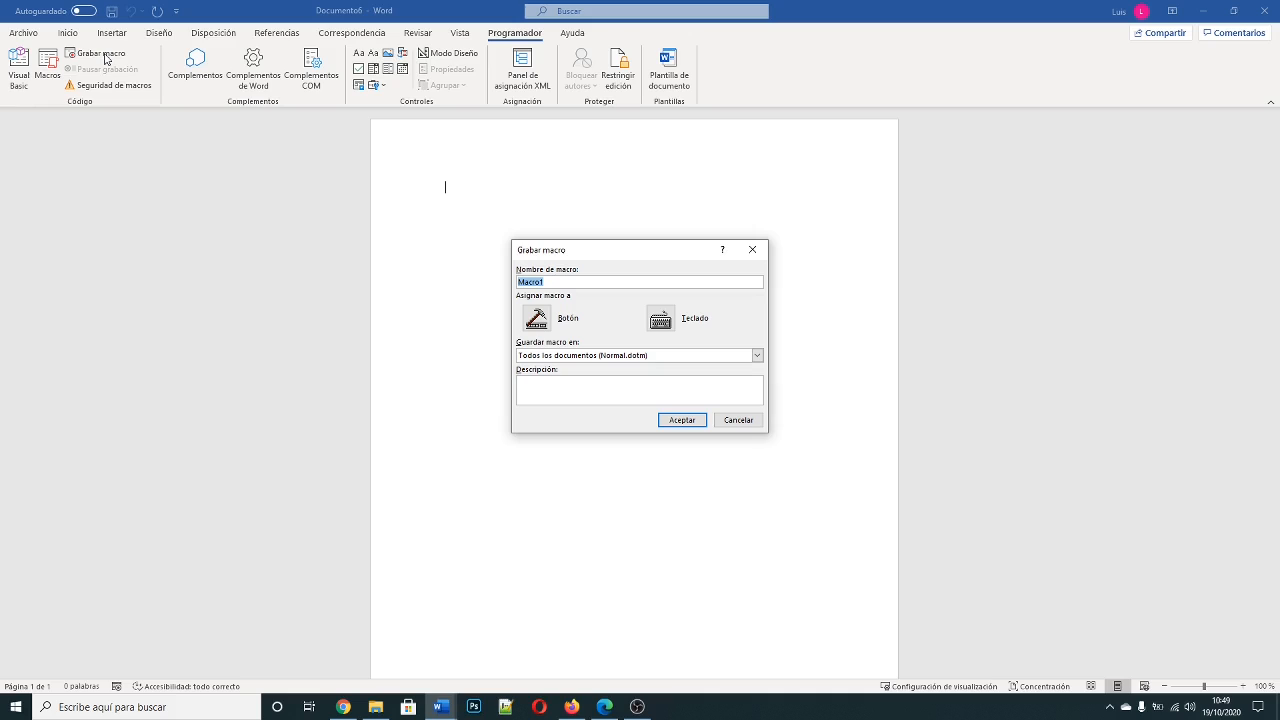
text(d)
key(BackSpace)
text(dAR)
key(BackSpace)
key(BackSpace)
key(BackSpace)
text(DarFormtao)
Step: Store the macro in Documento6, add the description "lucia, 12, cursiva" and start recording
click(645, 356)
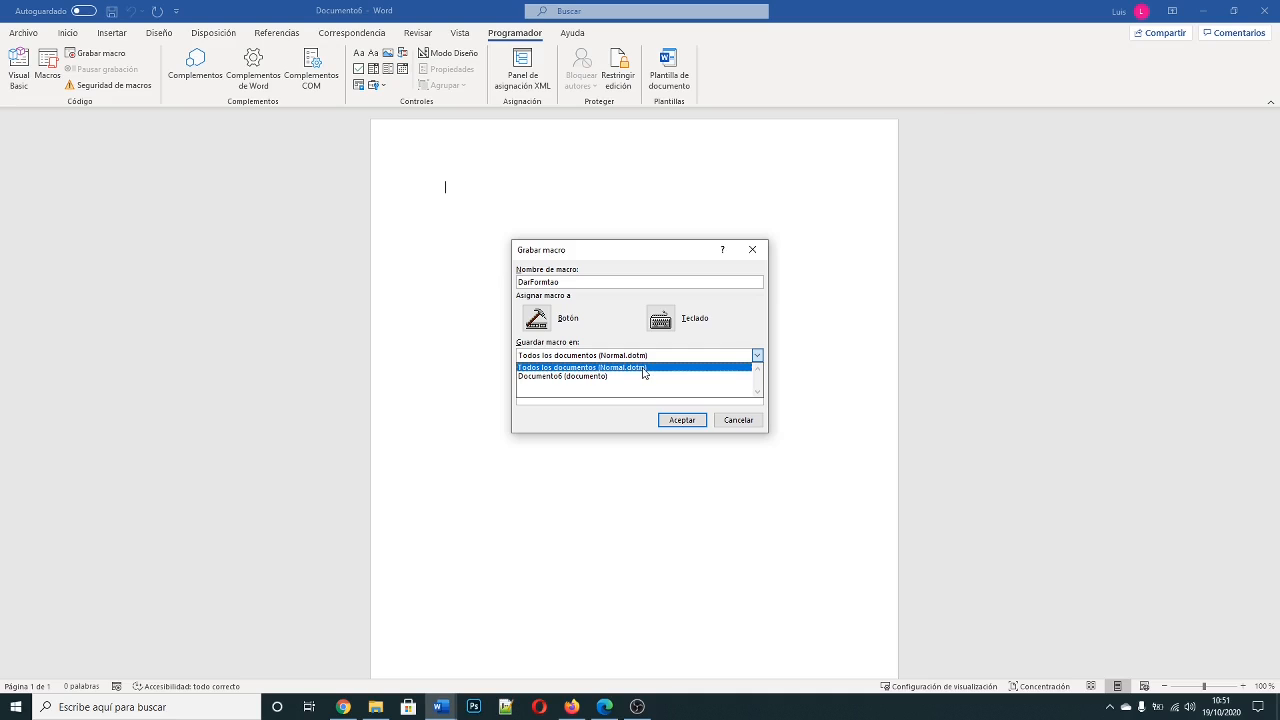
click(578, 377)
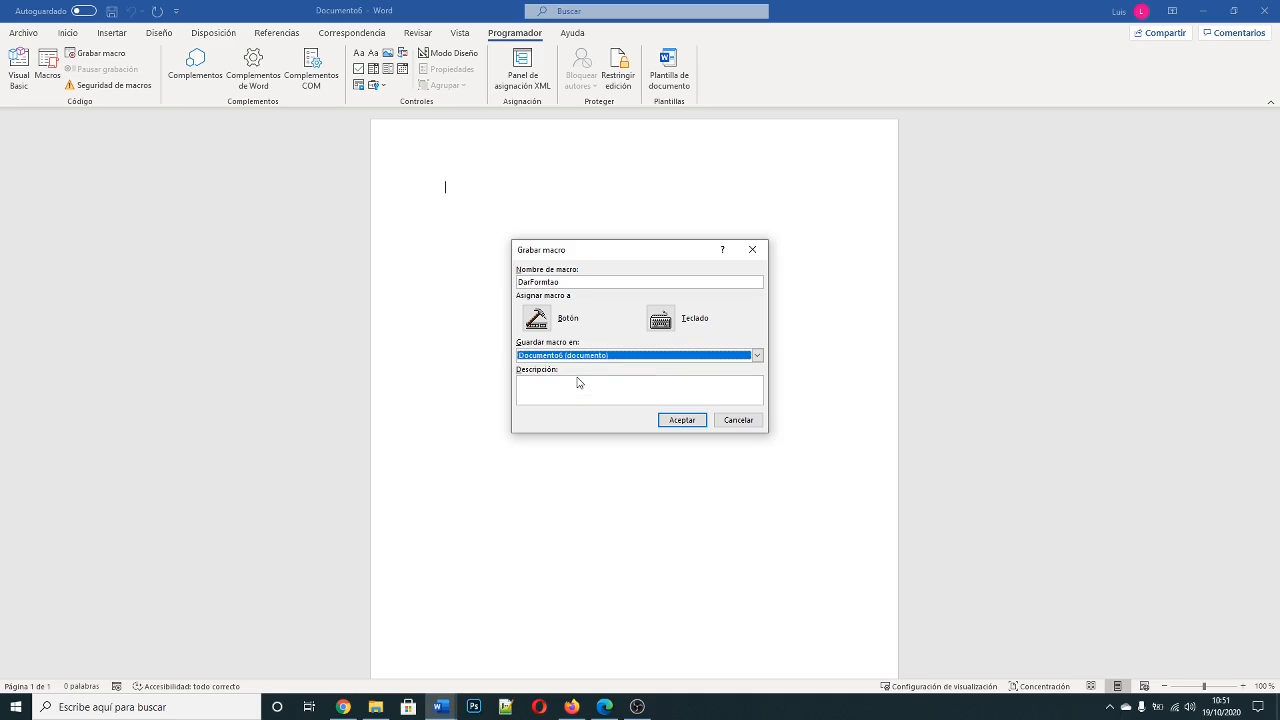
click(593, 391)
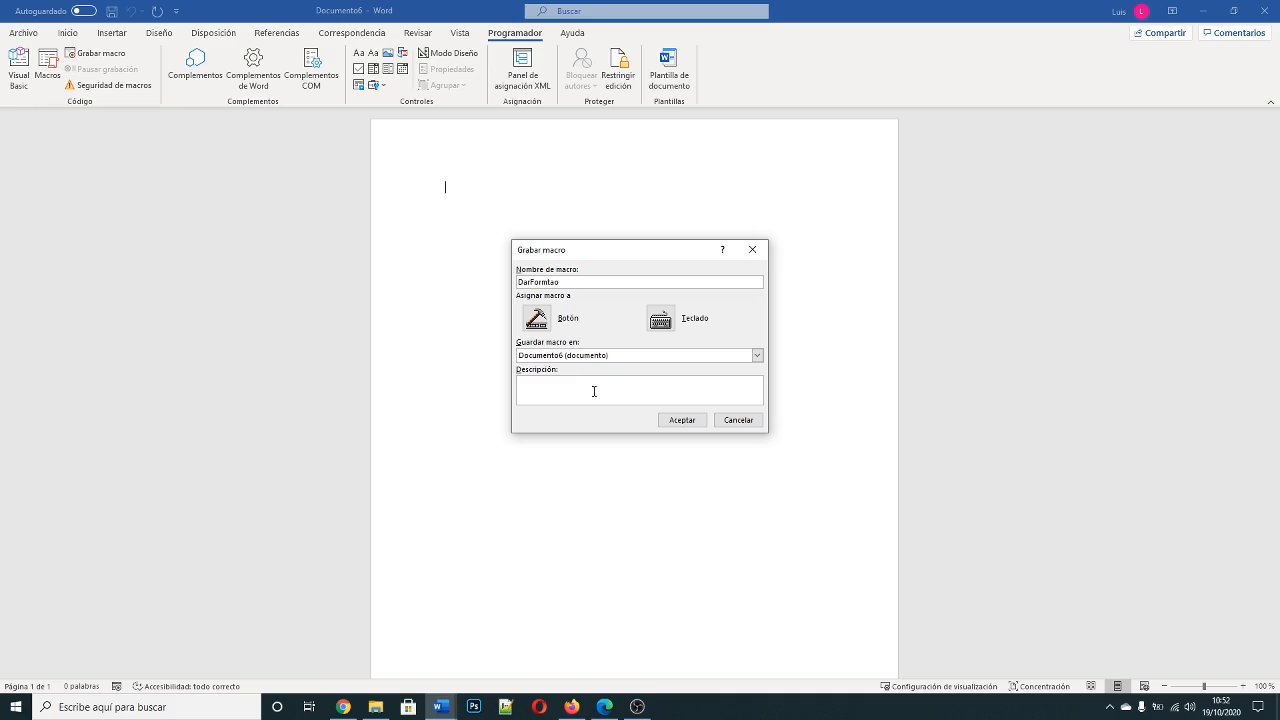
text(lucia, 12, cursiva)
click(682, 420)
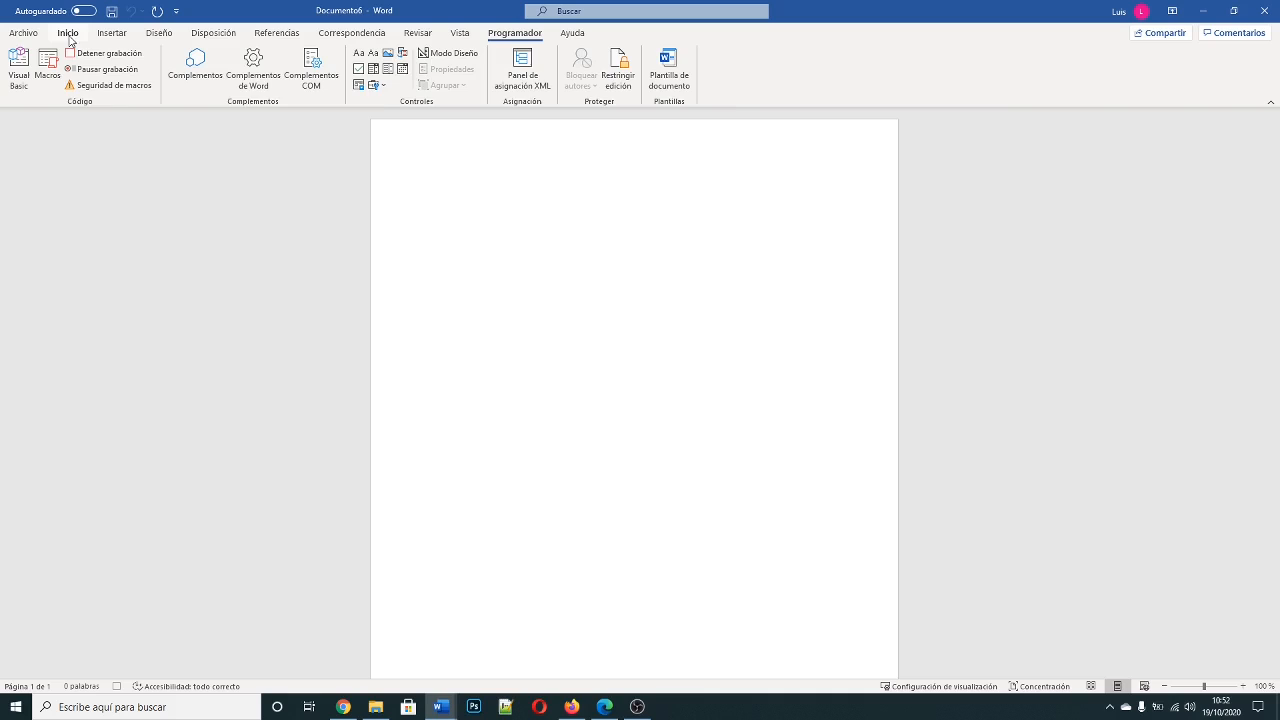
Step: Set the text format to Lucida Sans, size 12, italic while the macro is recording
click(75, 38)
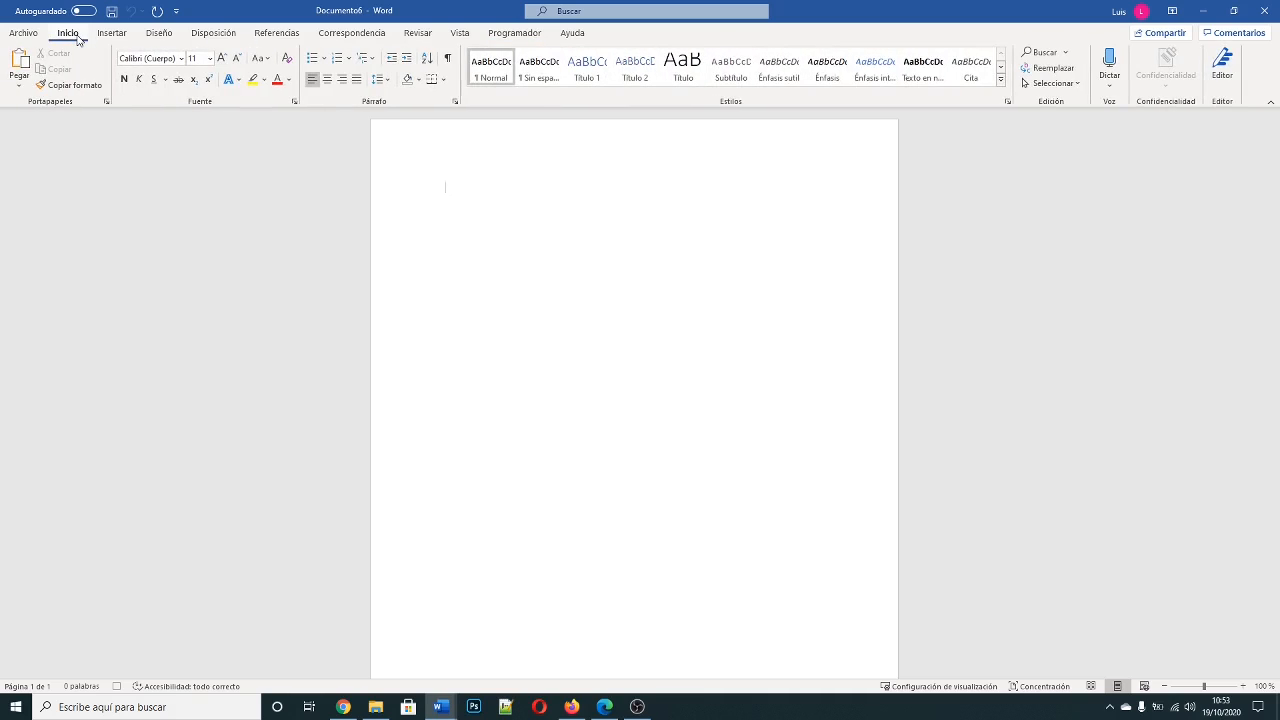
click(181, 59)
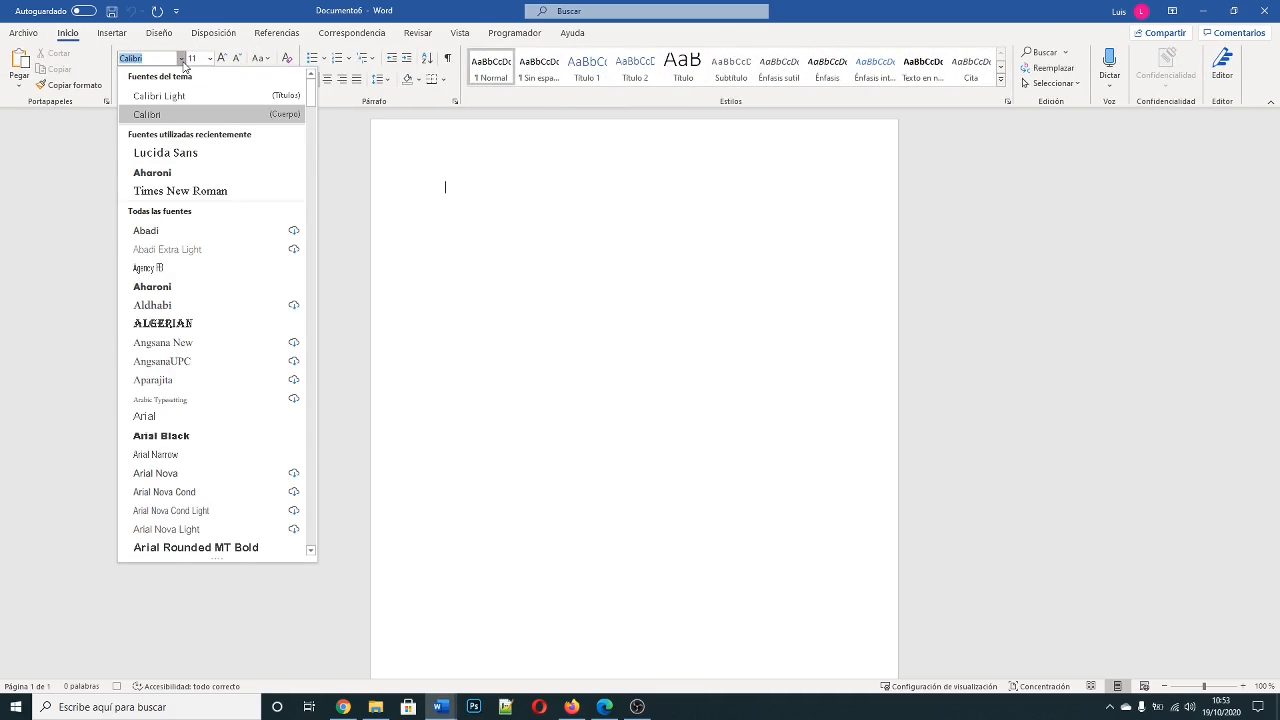
click(199, 155)
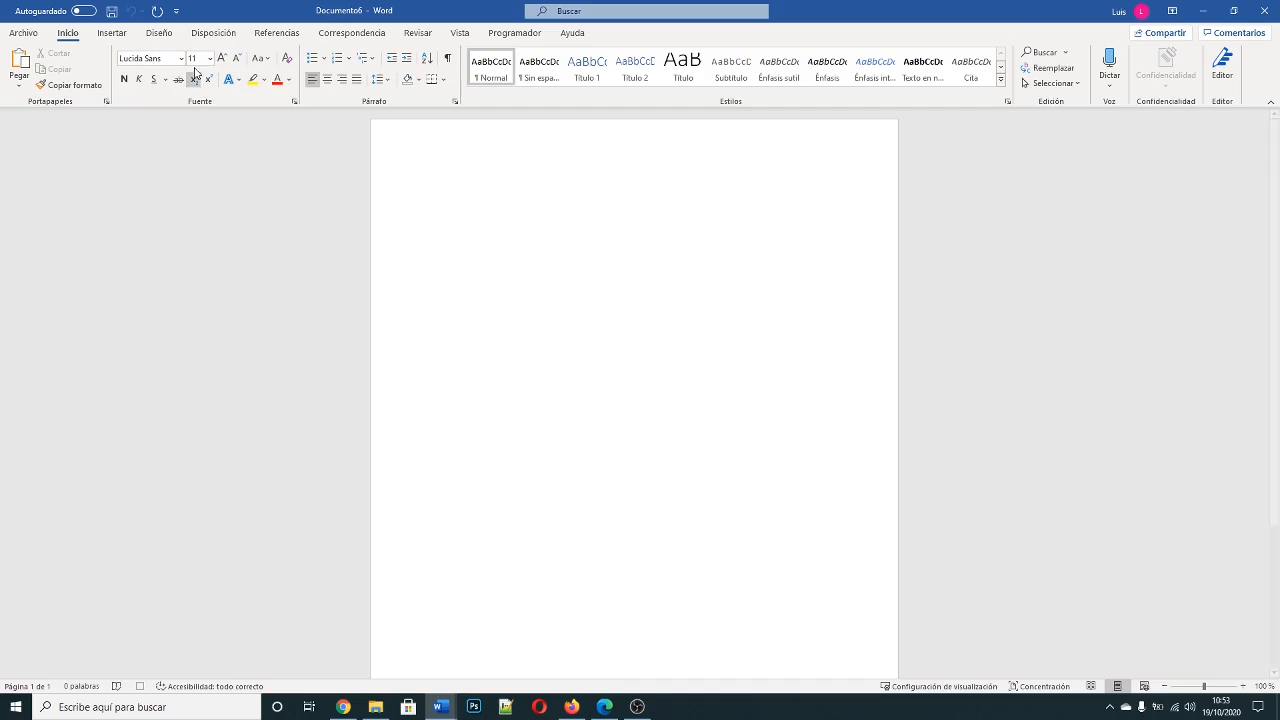
click(209, 58)
click(209, 135)
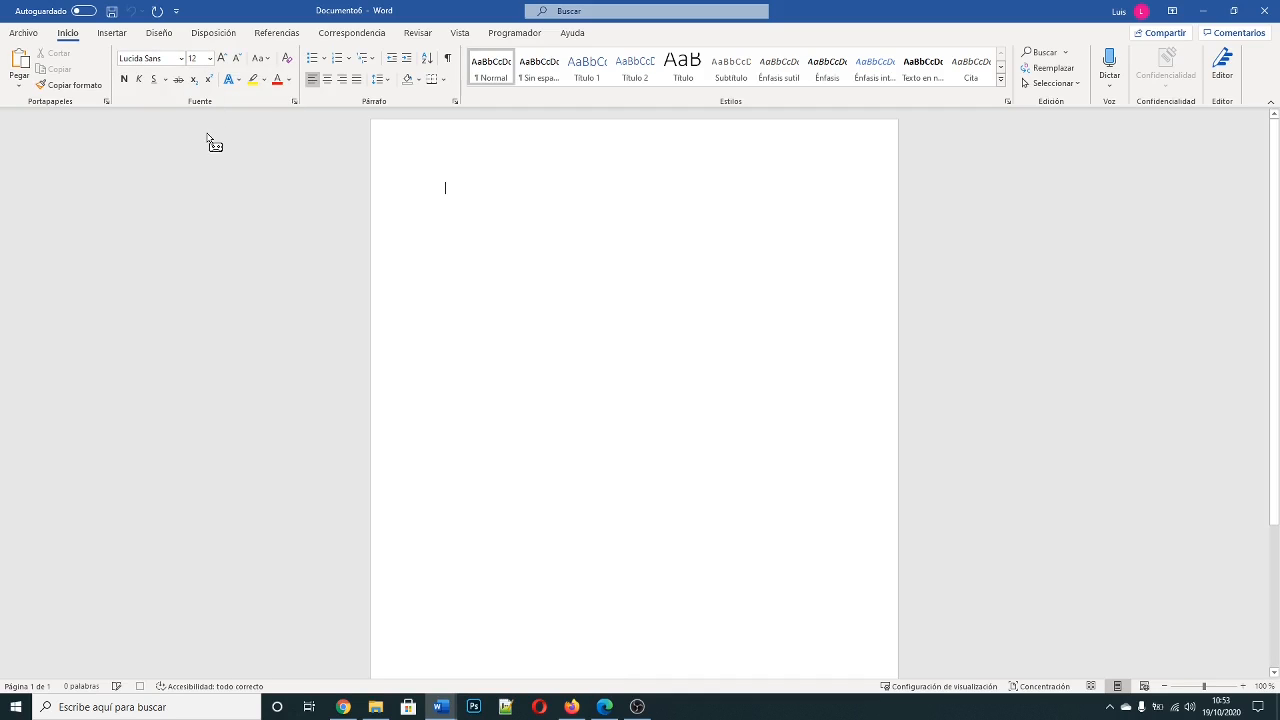
click(139, 82)
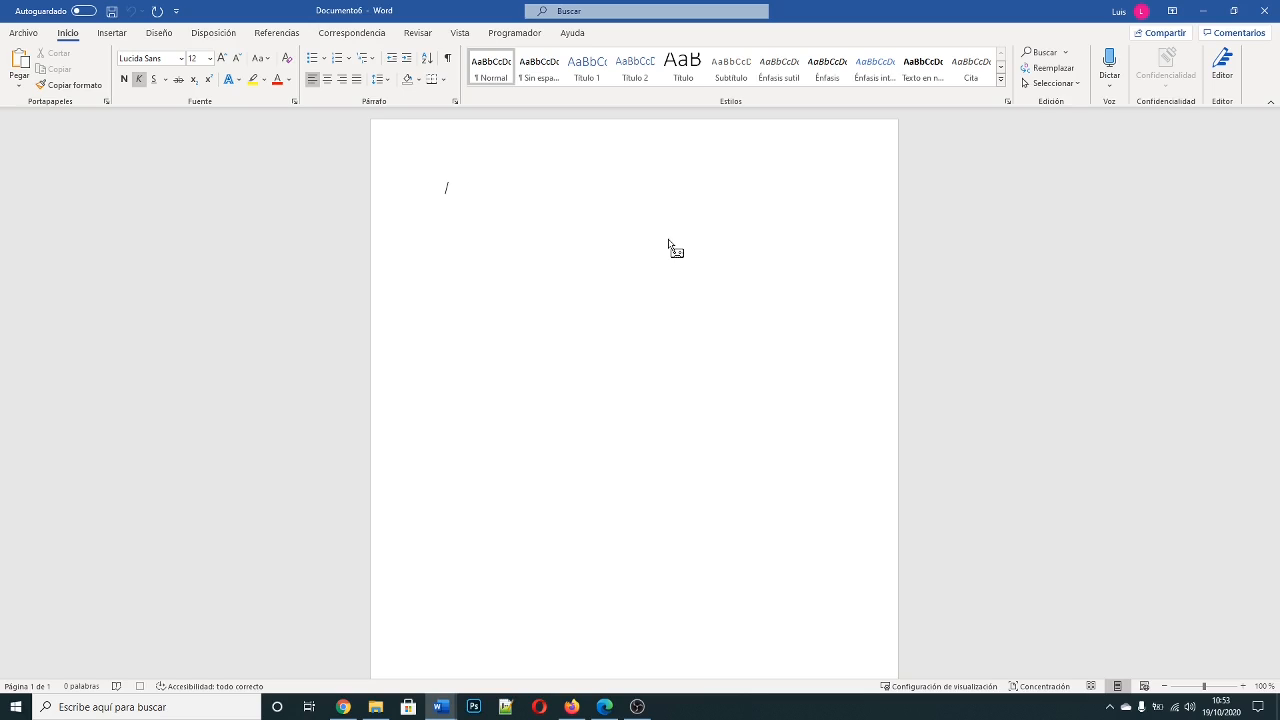
Step: Write "Buenos días " in the document and stop the macro recording
text(Buenos días)
click(517, 34)
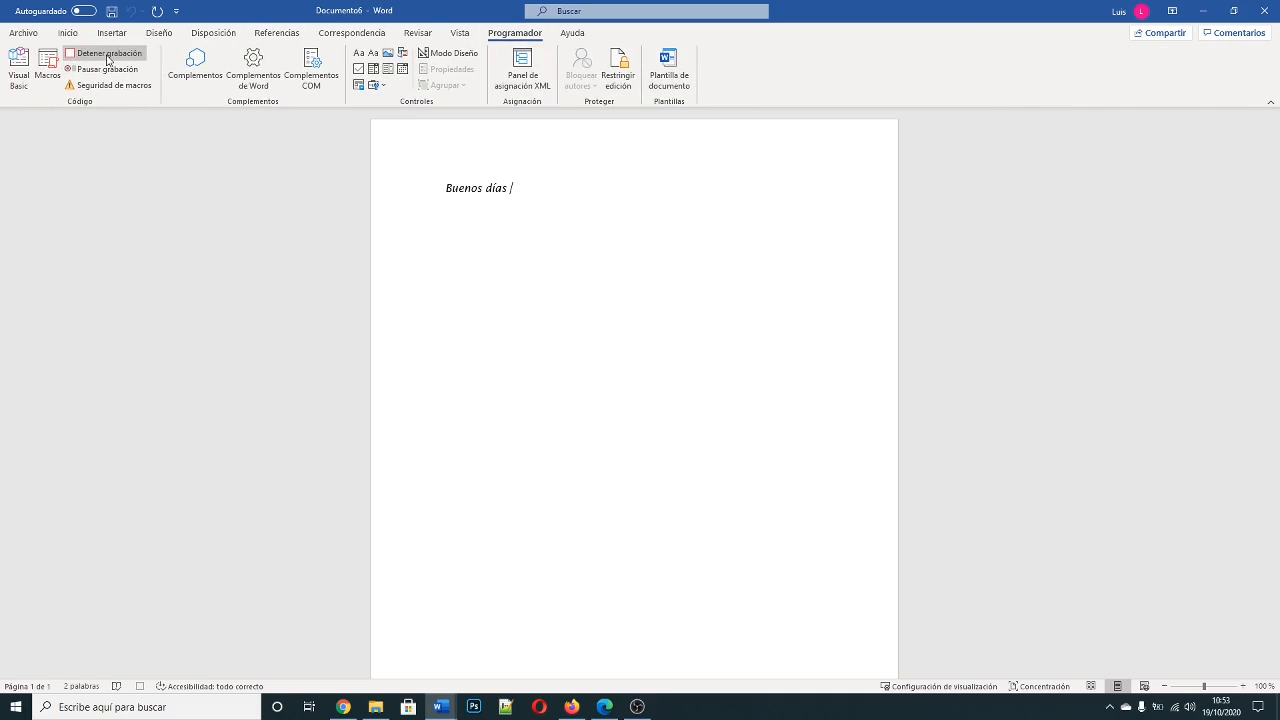
click(104, 53)
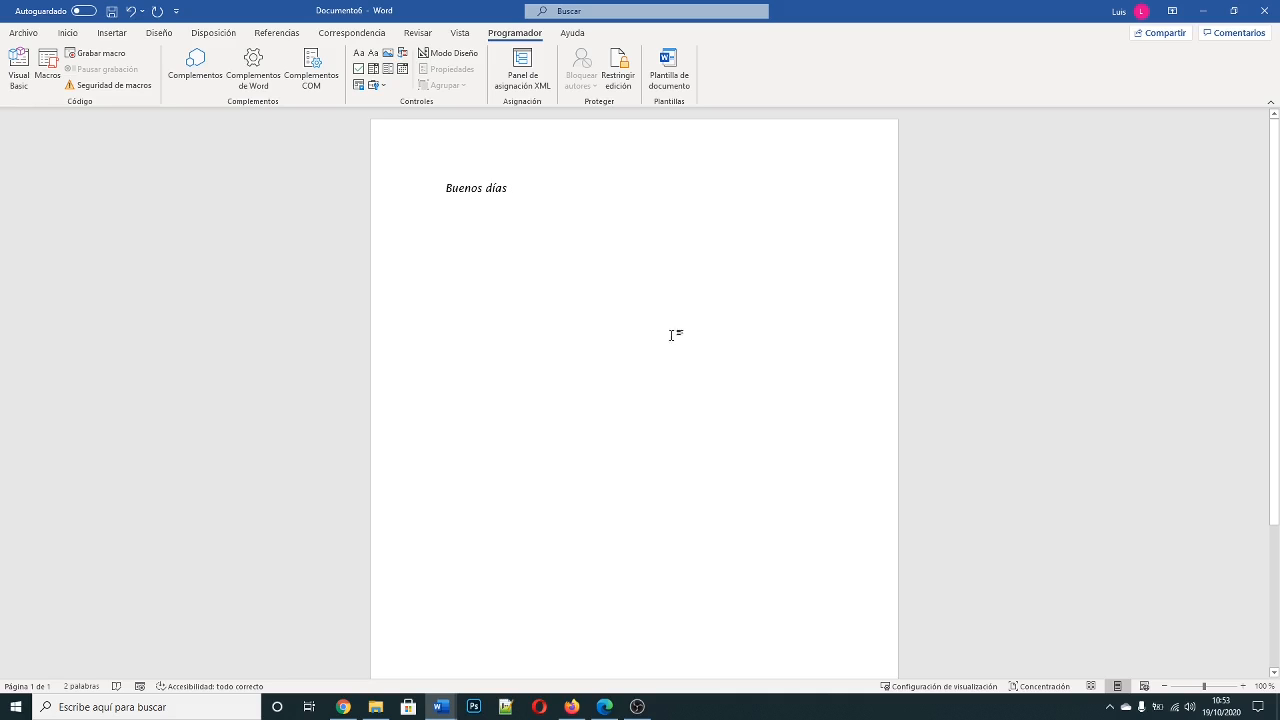
Step: Delete the "Buenos días" text and set the font to Abadi Extra Light, size 22, without italics
click(309, 165)
key(Delete)
click(68, 33)
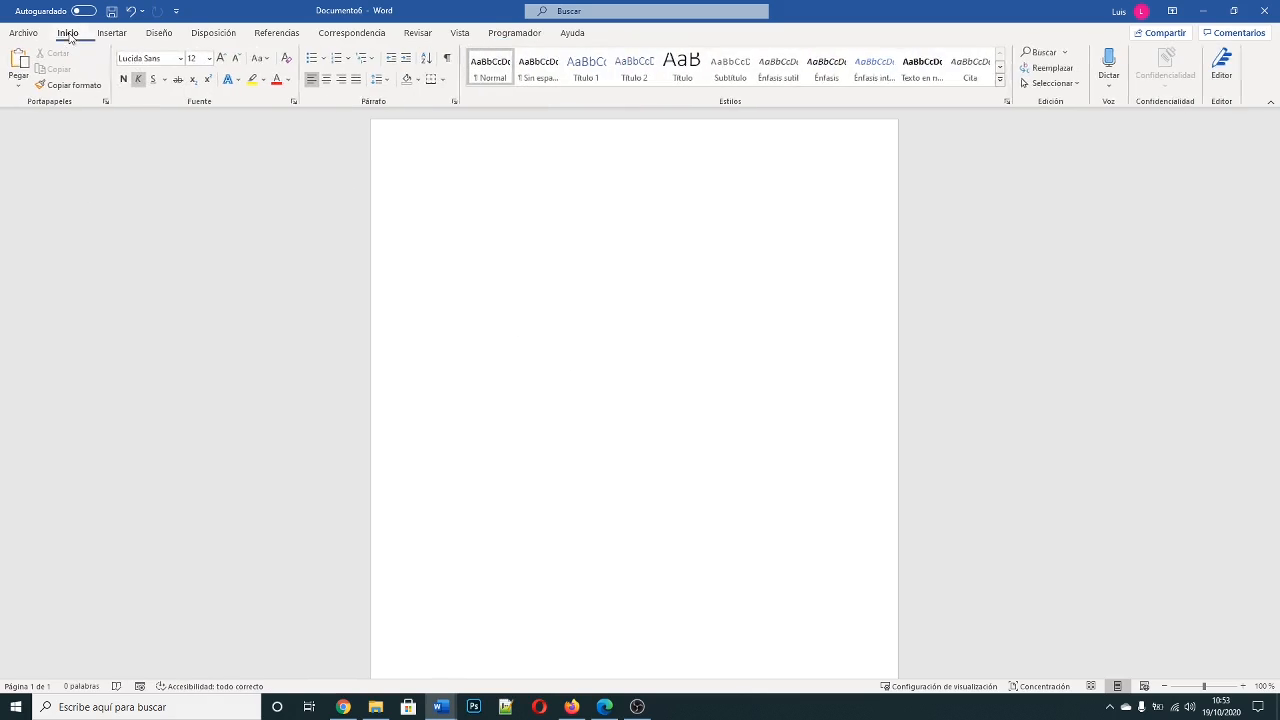
click(150, 58)
click(181, 58)
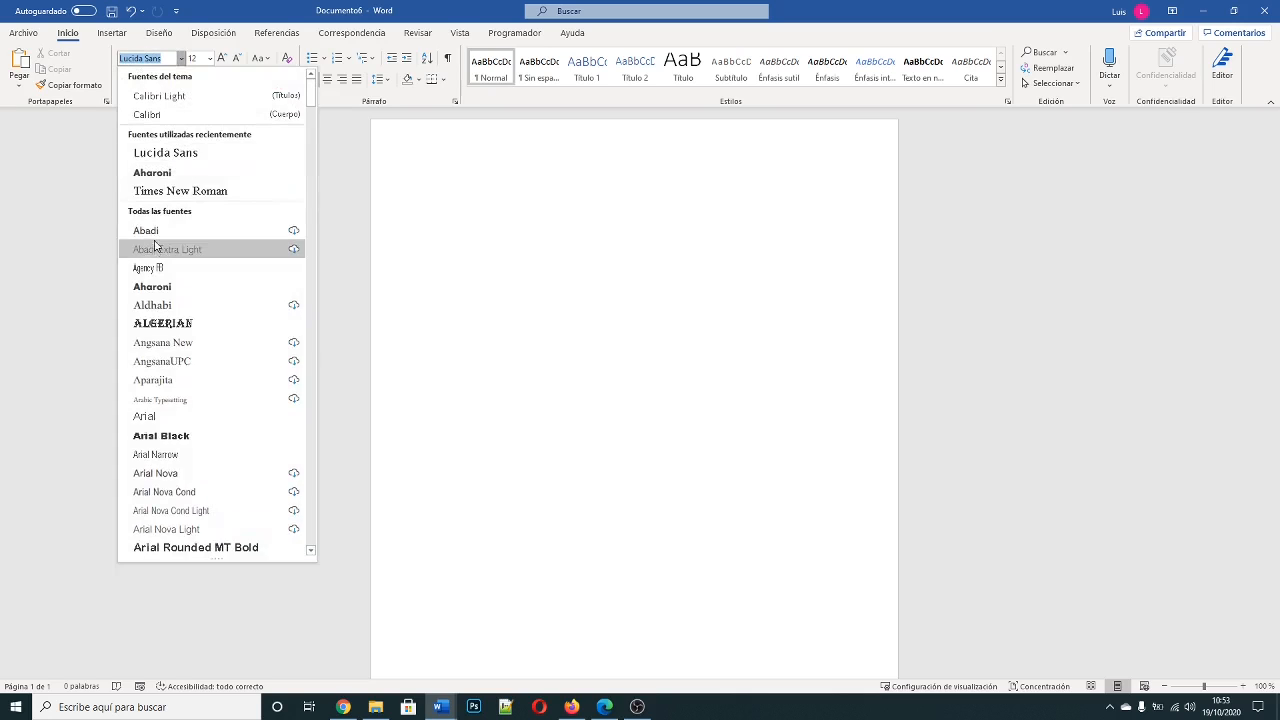
click(170, 249)
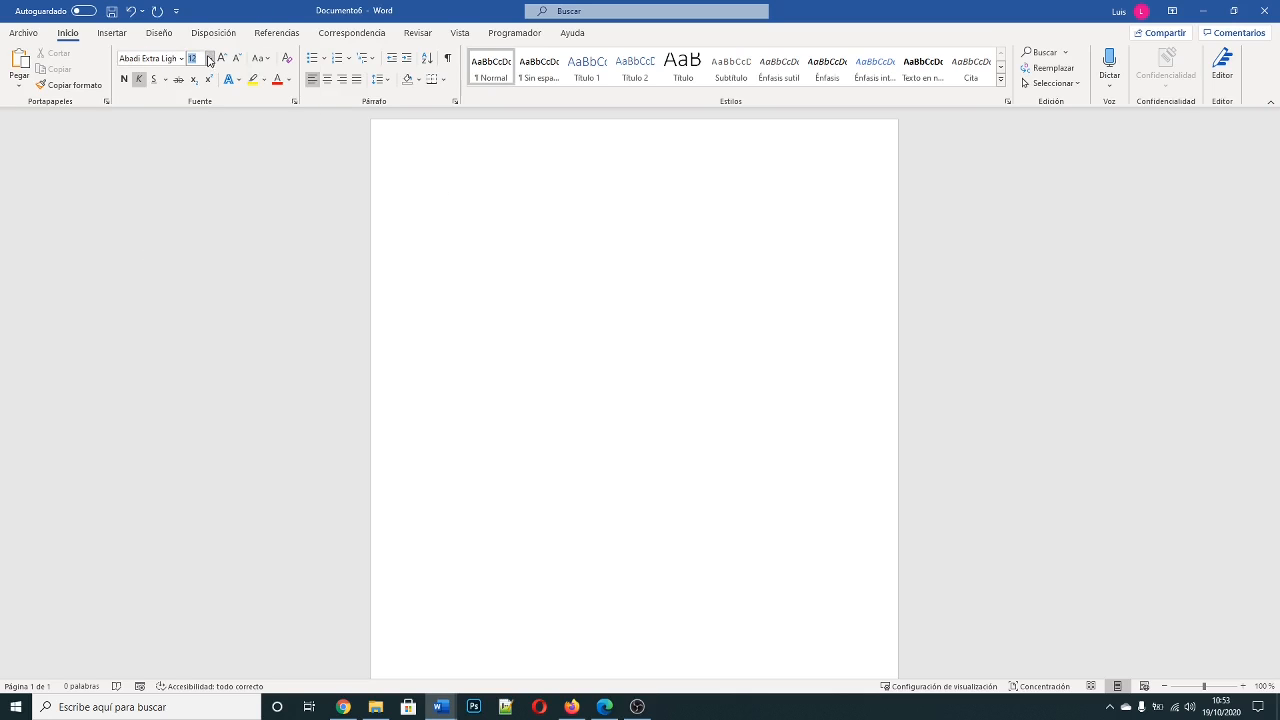
click(209, 58)
click(201, 213)
Step: Run the DarFormtao macro in the empty document and check the font formatting of the inserted text
click(514, 33)
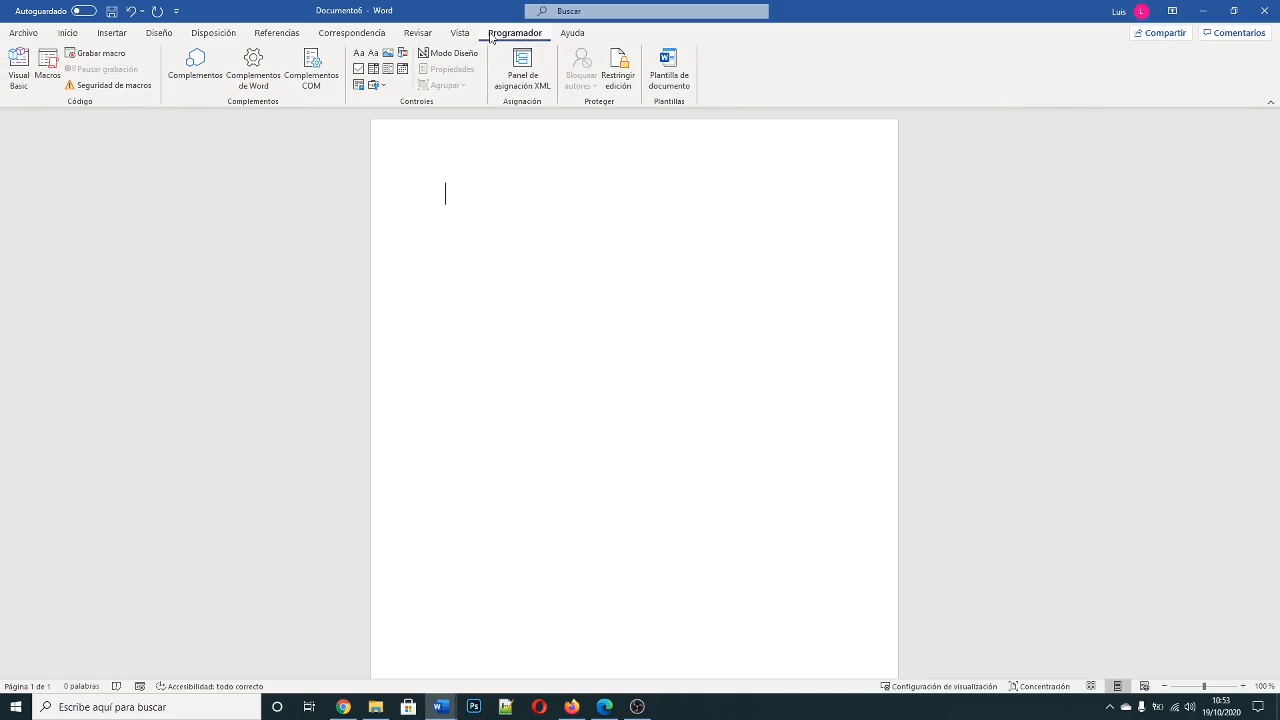
click(48, 67)
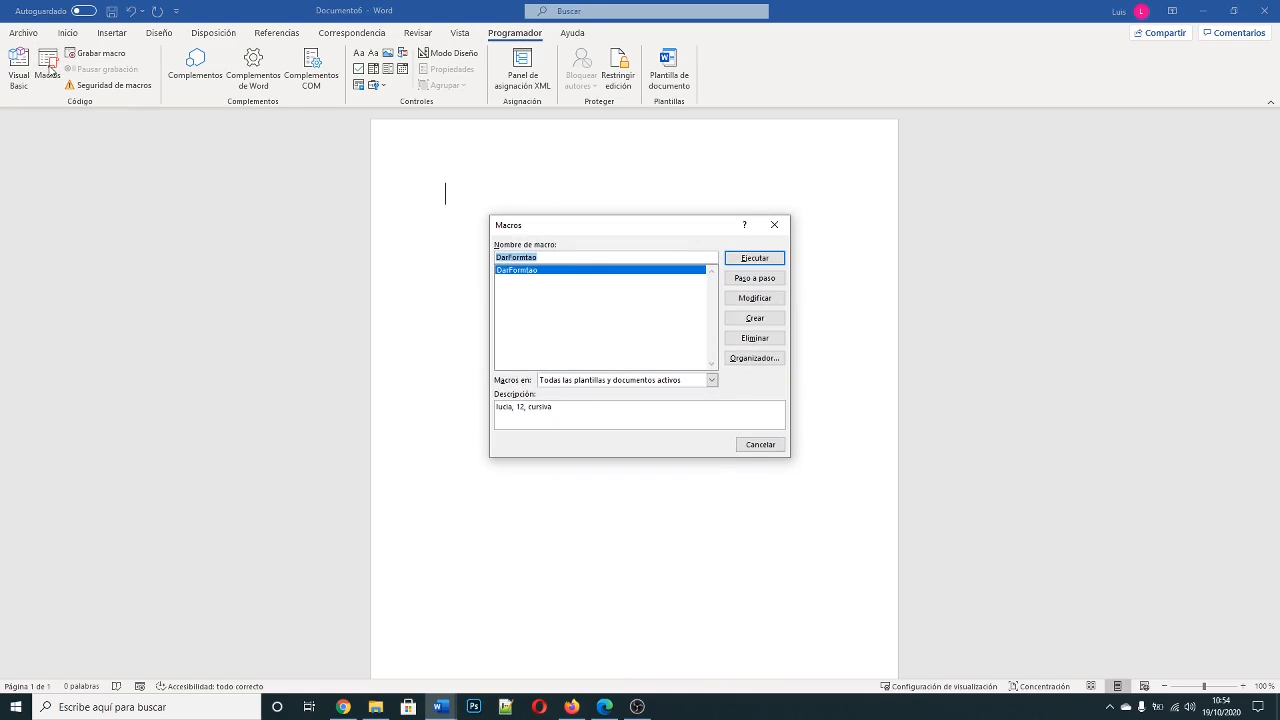
drag(650, 222, 1053, 177)
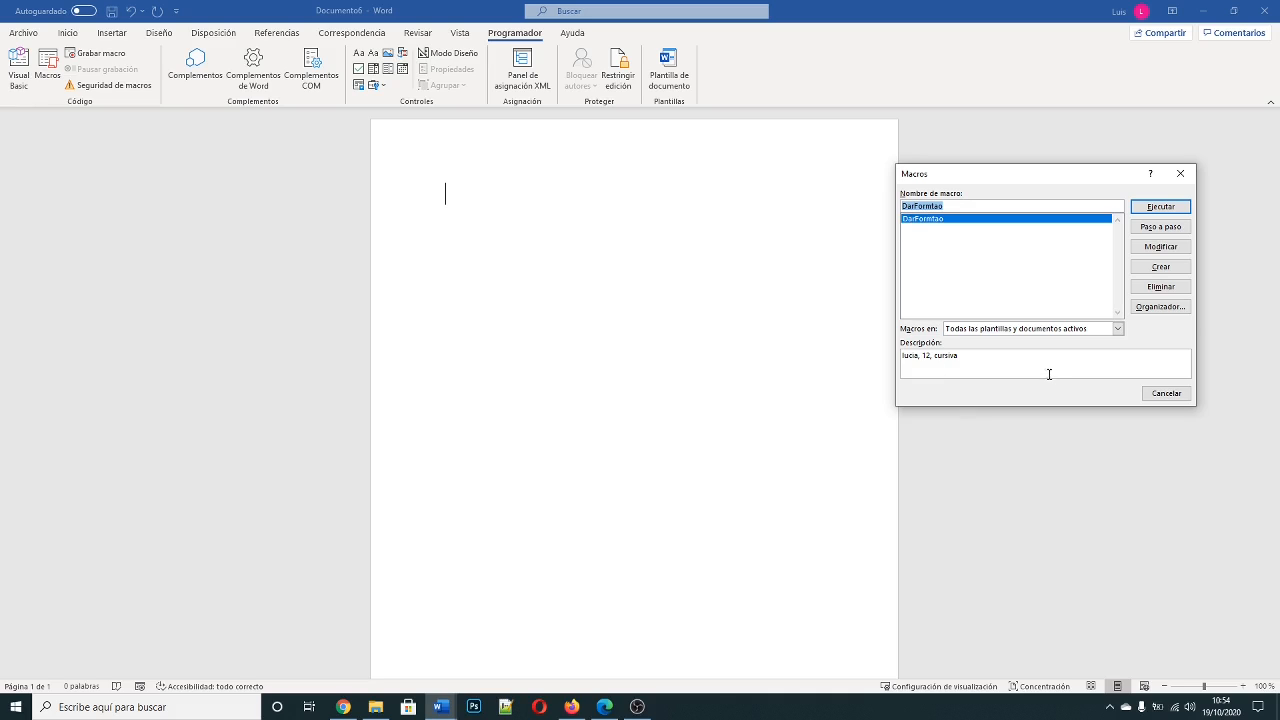
click(1160, 207)
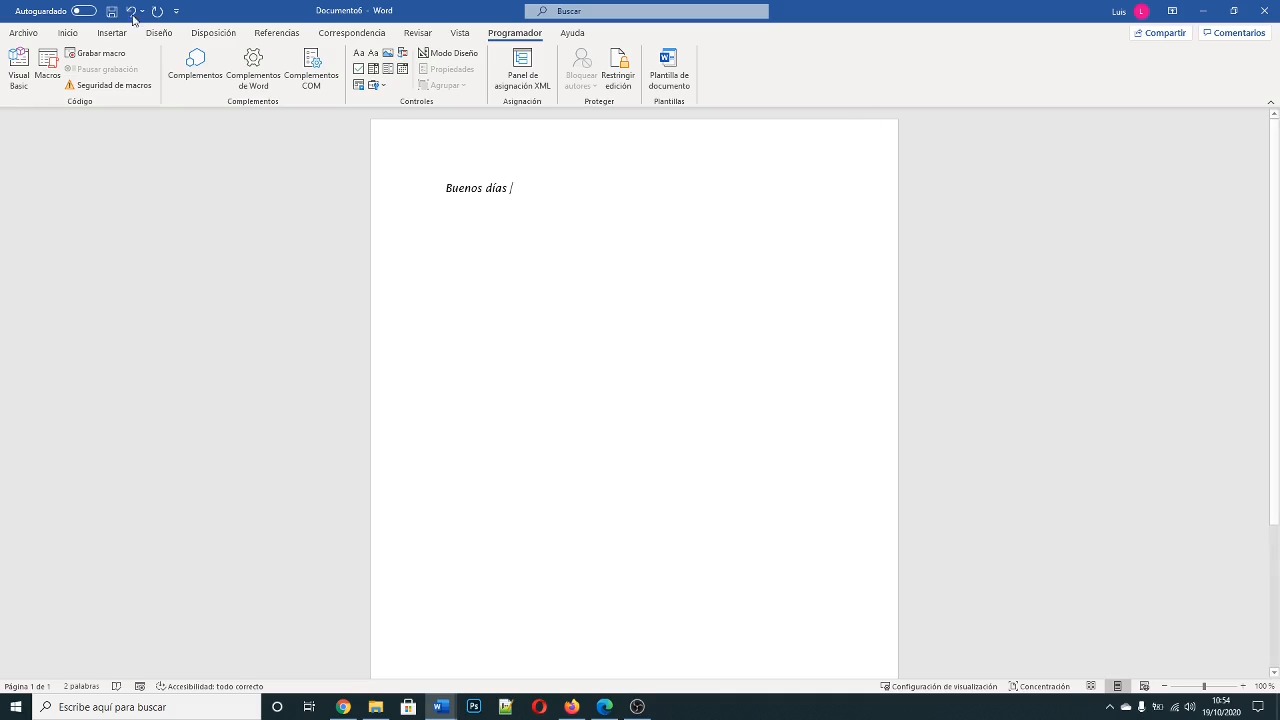
click(67, 32)
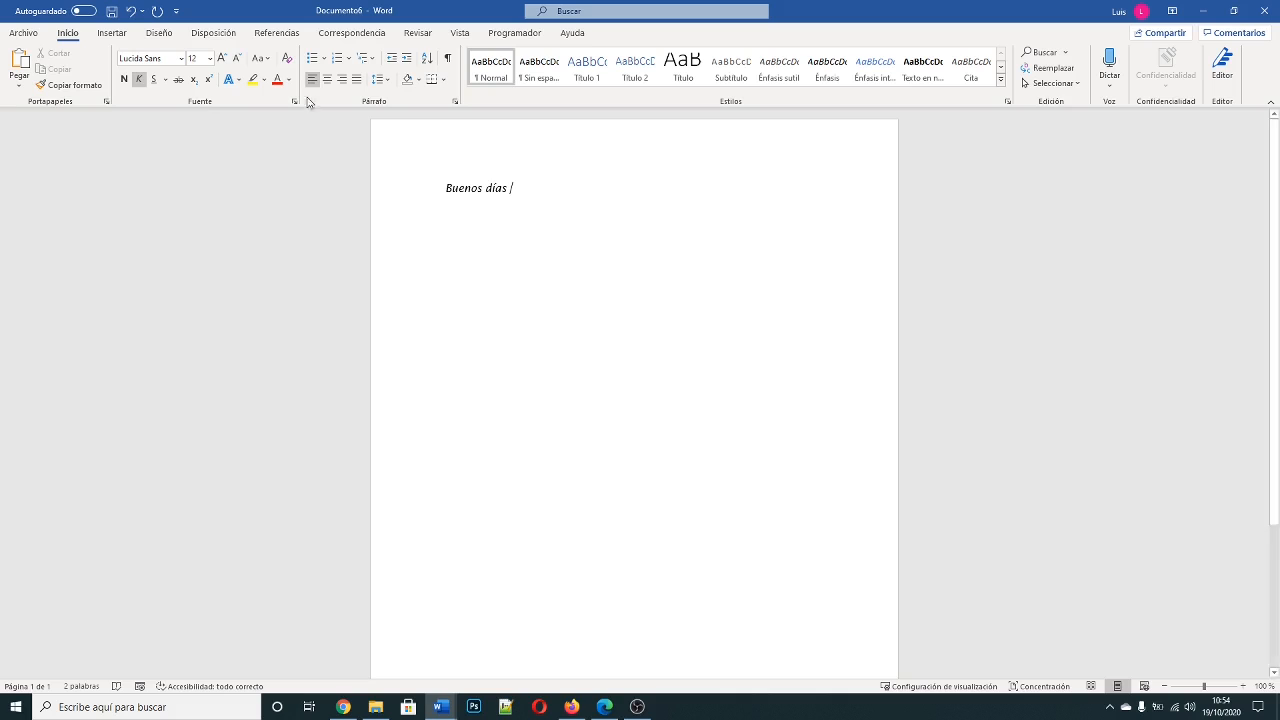
click(516, 36)
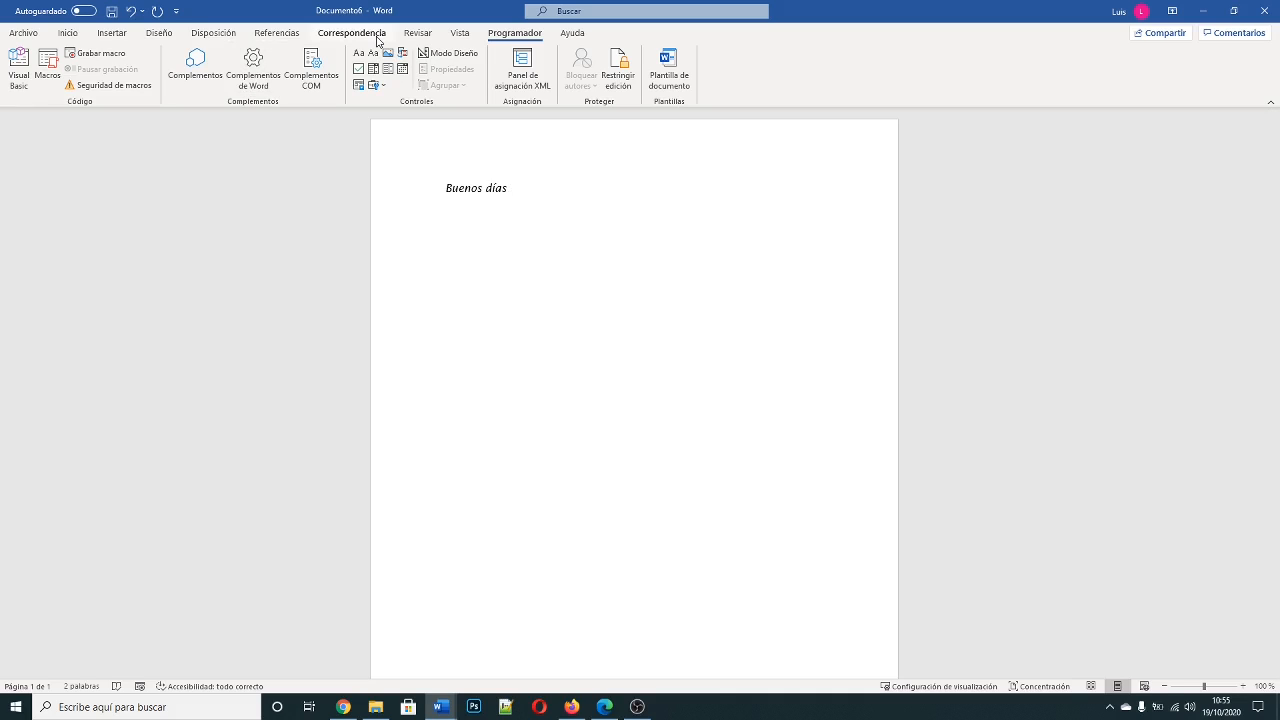
click(427, 36)
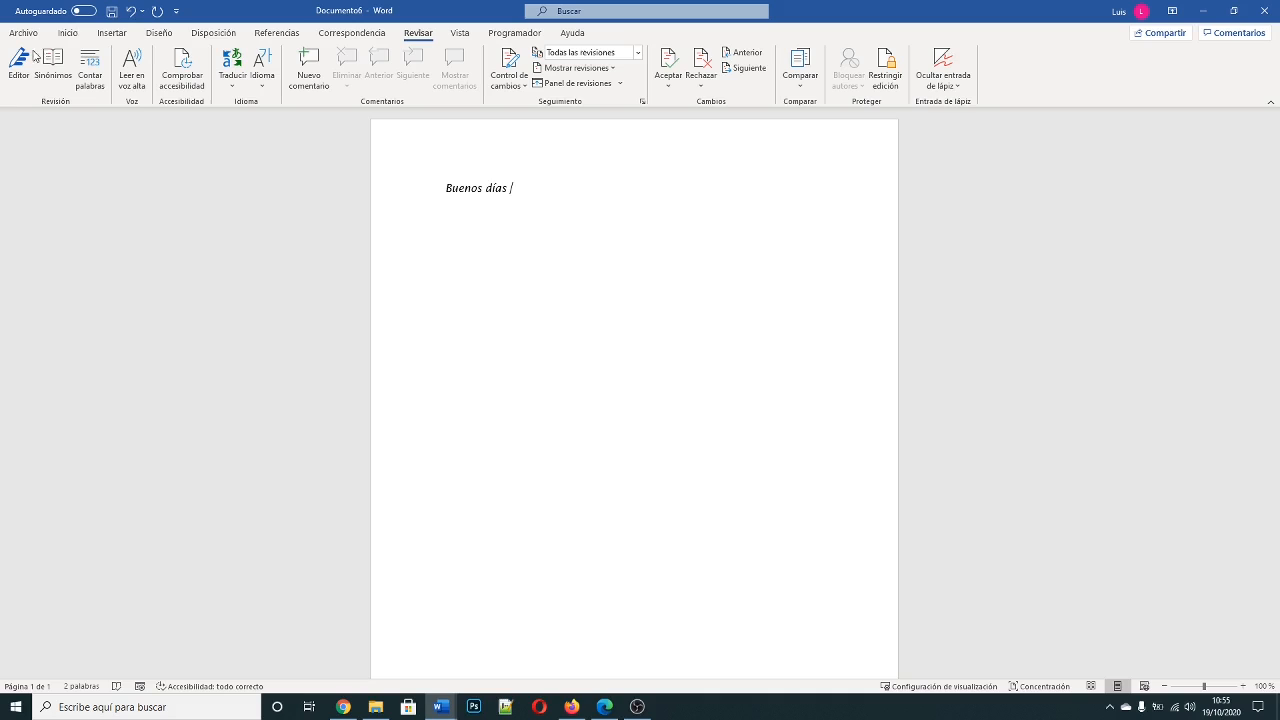
Step: Start a new line below the "Buenos días" text
click(510, 36)
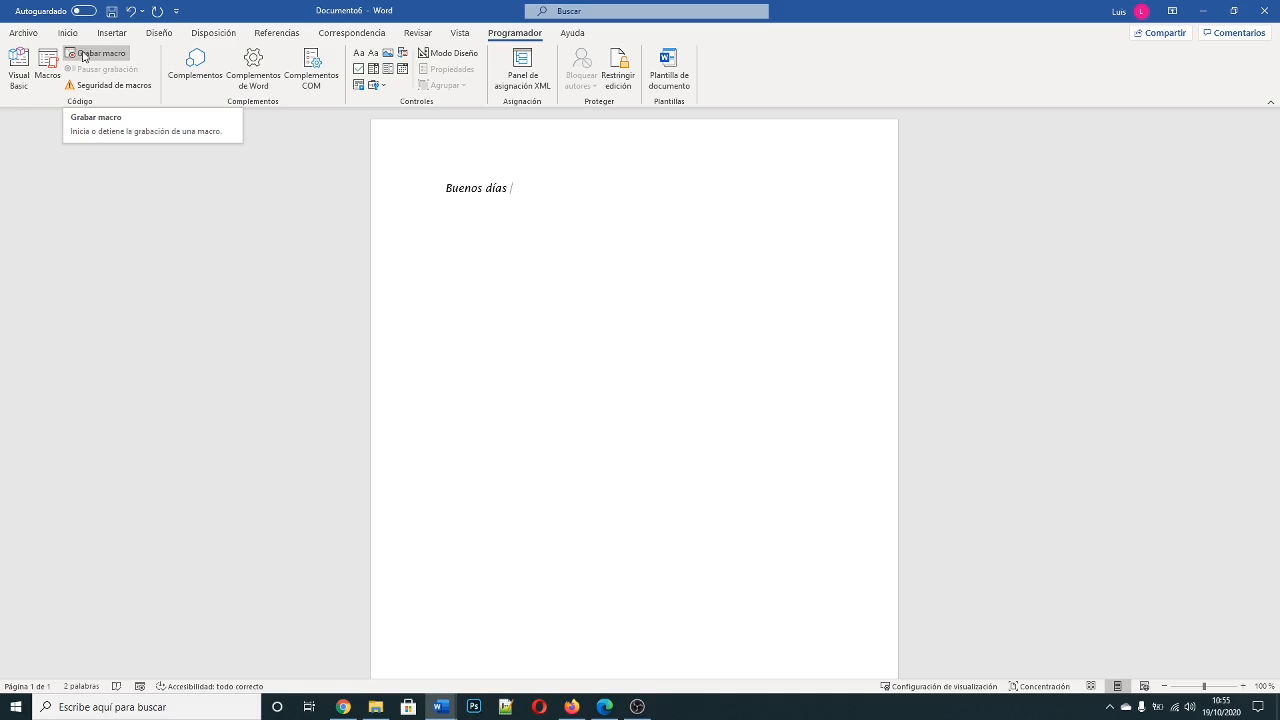
key(Return)
Step: Try to start recording a macro named "Crear tabla", described as "tabla de 2 x 2" and stored in Documento6
click(110, 59)
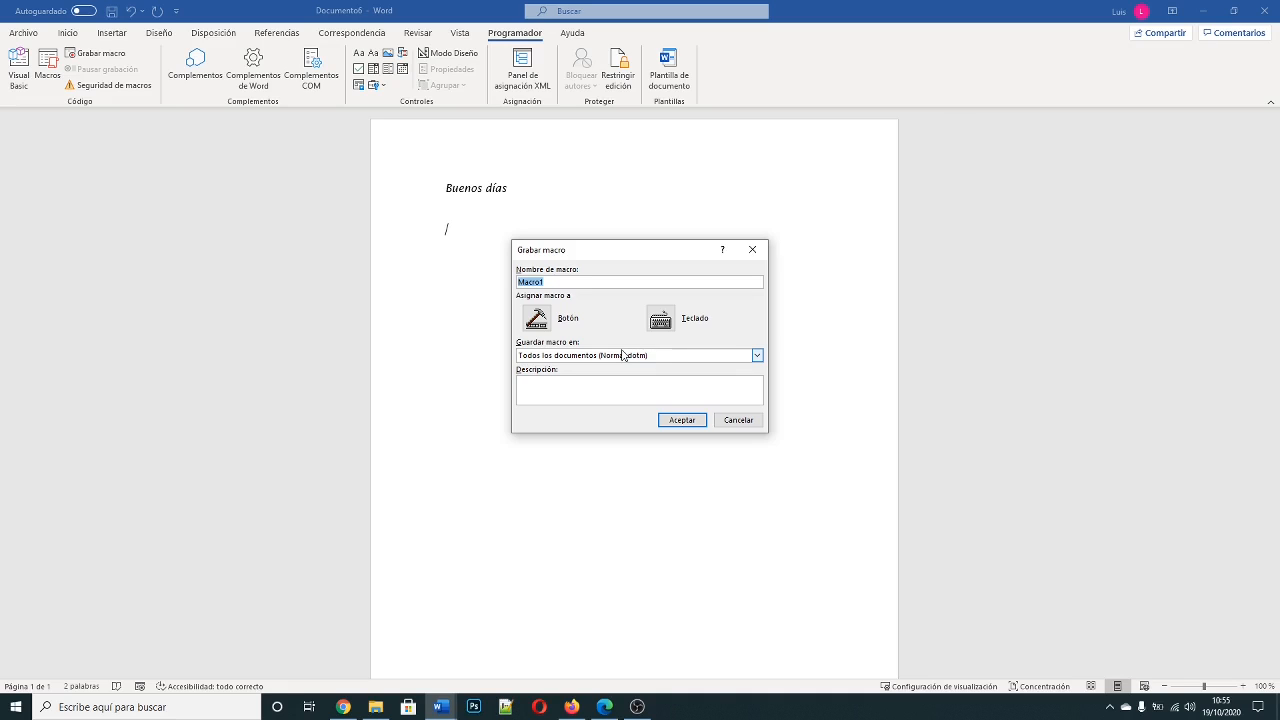
text(Crear tabla)
click(570, 390)
text(tabla de )
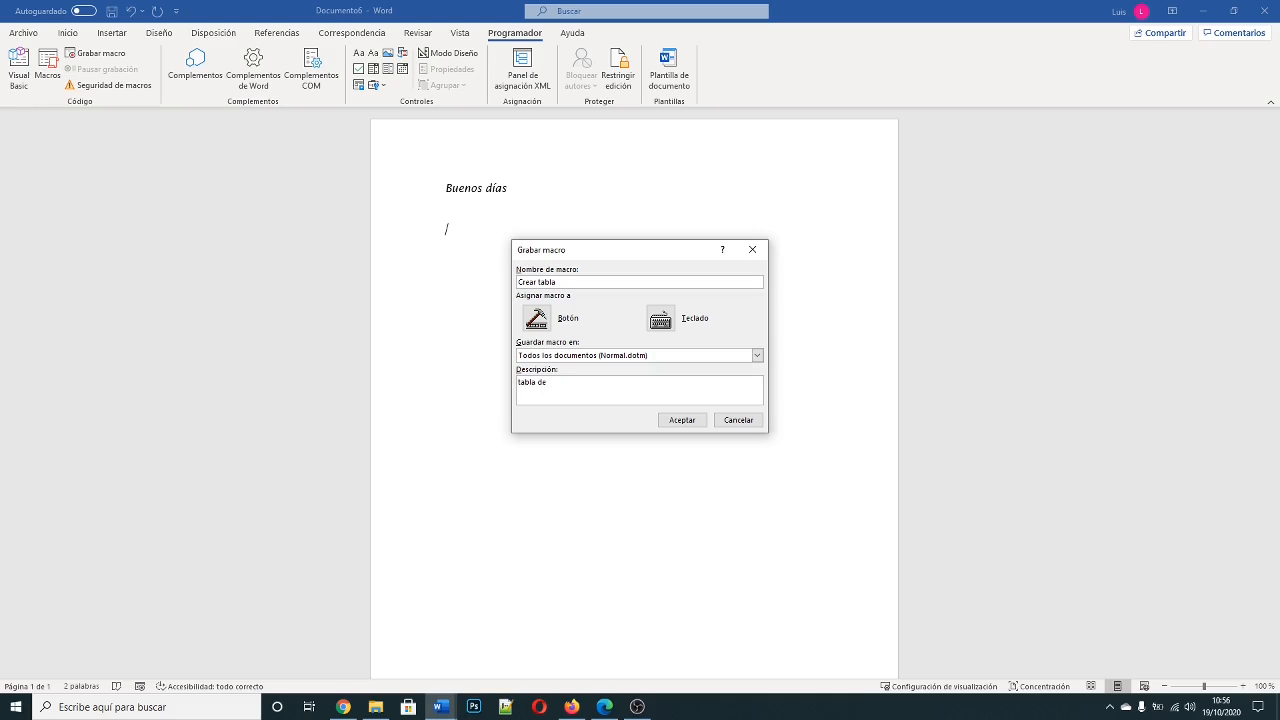
text(2 x 2)
click(651, 358)
click(606, 380)
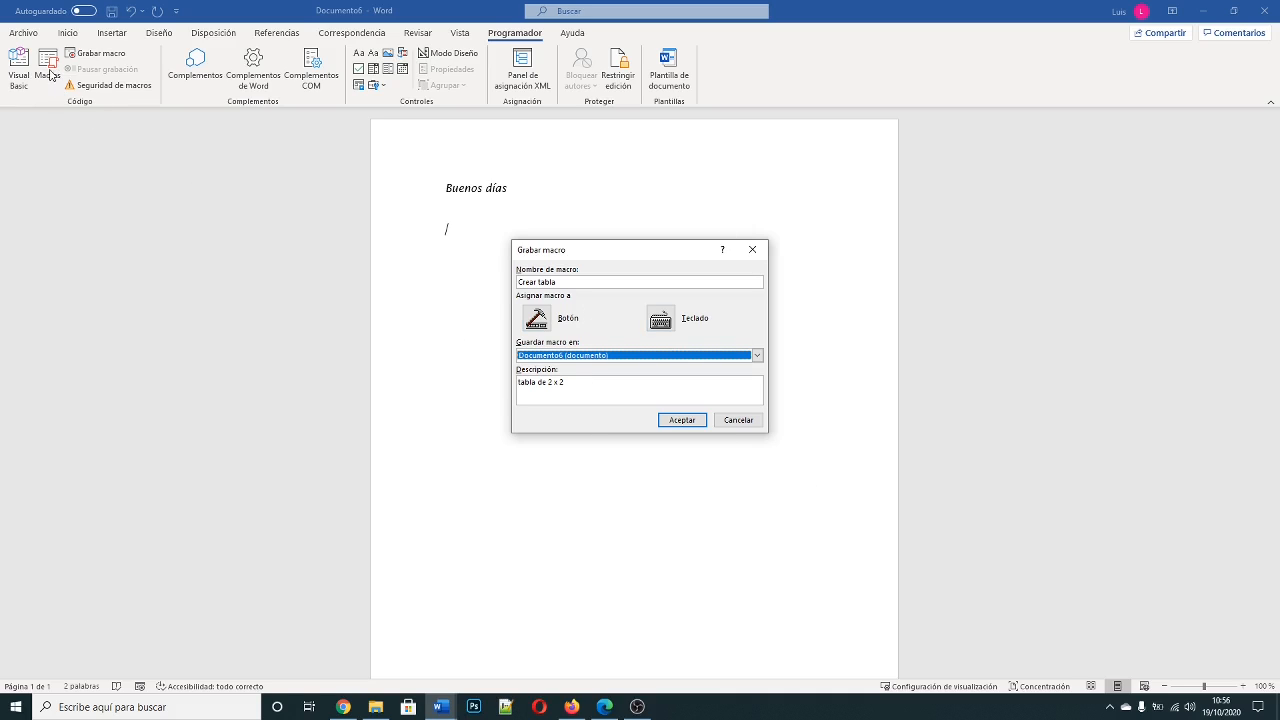
click(688, 423)
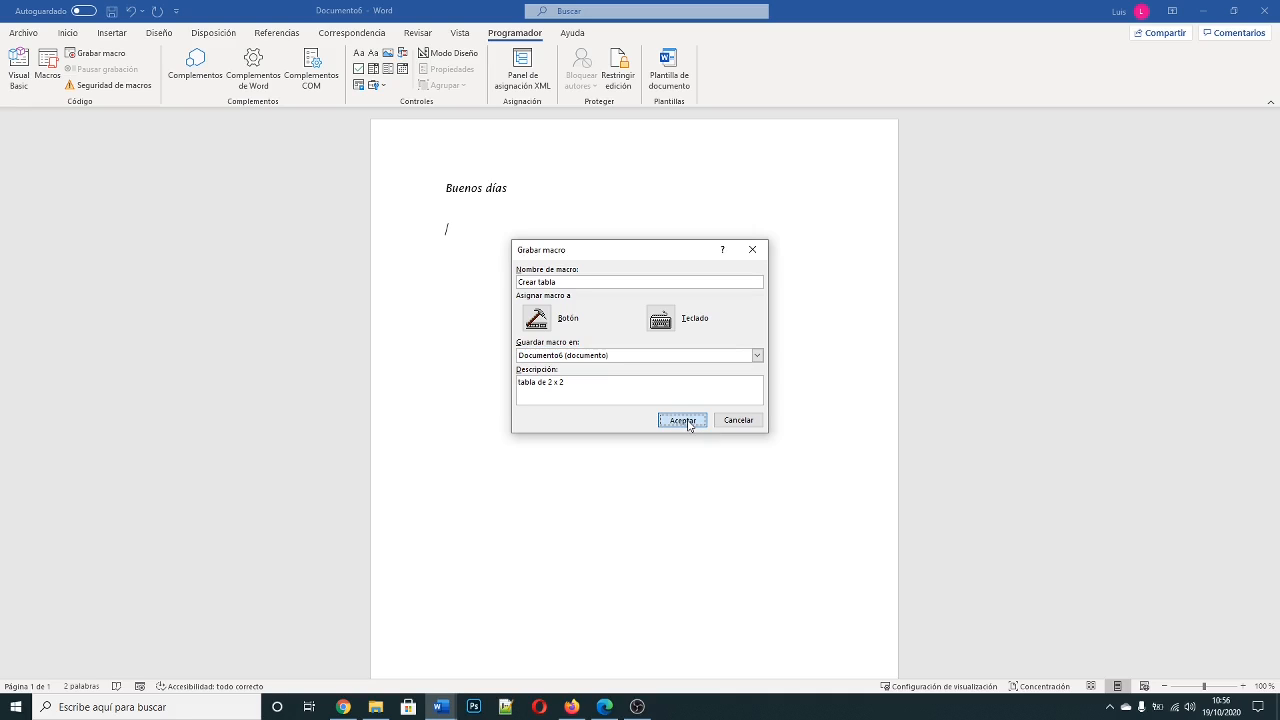
click(688, 424)
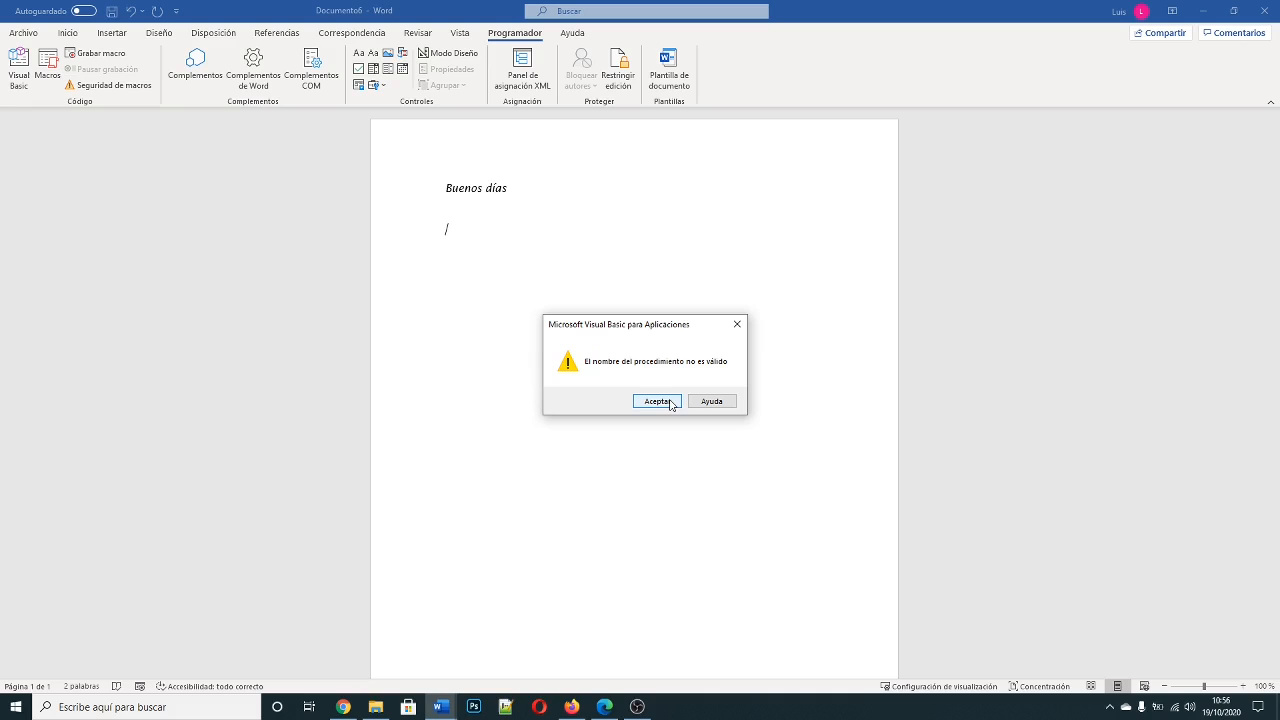
click(668, 403)
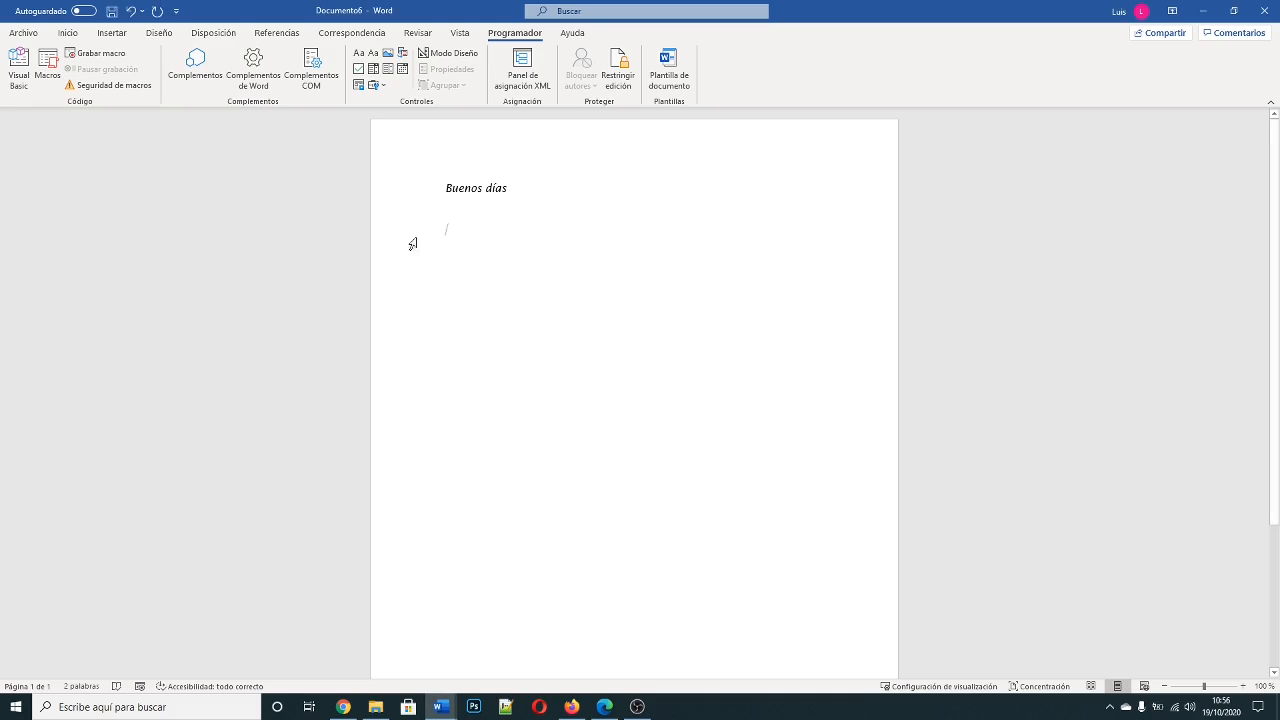
Step: Start recording a macro named crearTabla with the description "tabla 2 x 2", stored in Documento6 (documento)
click(100, 53)
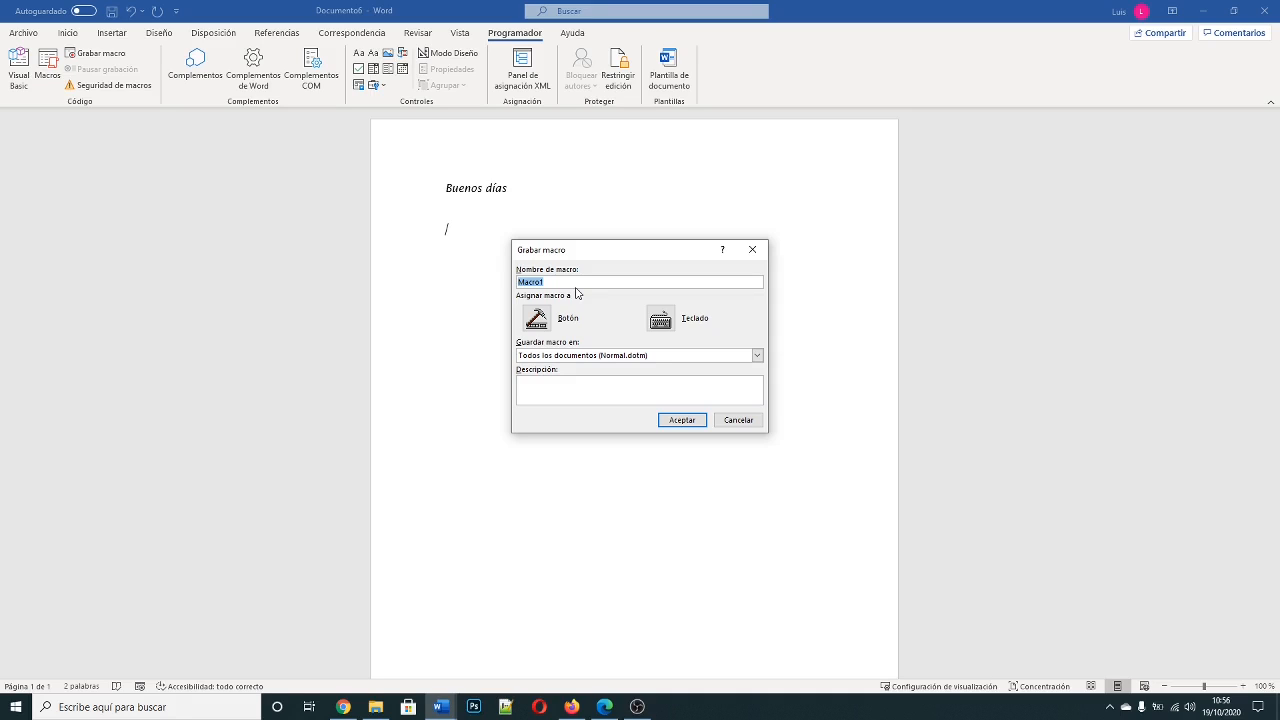
text(creartab)
key(BackSpace)
key(BackSpace)
text(Tabla)
click(551, 390)
text(tabla 2 x 2)
click(614, 358)
click(586, 377)
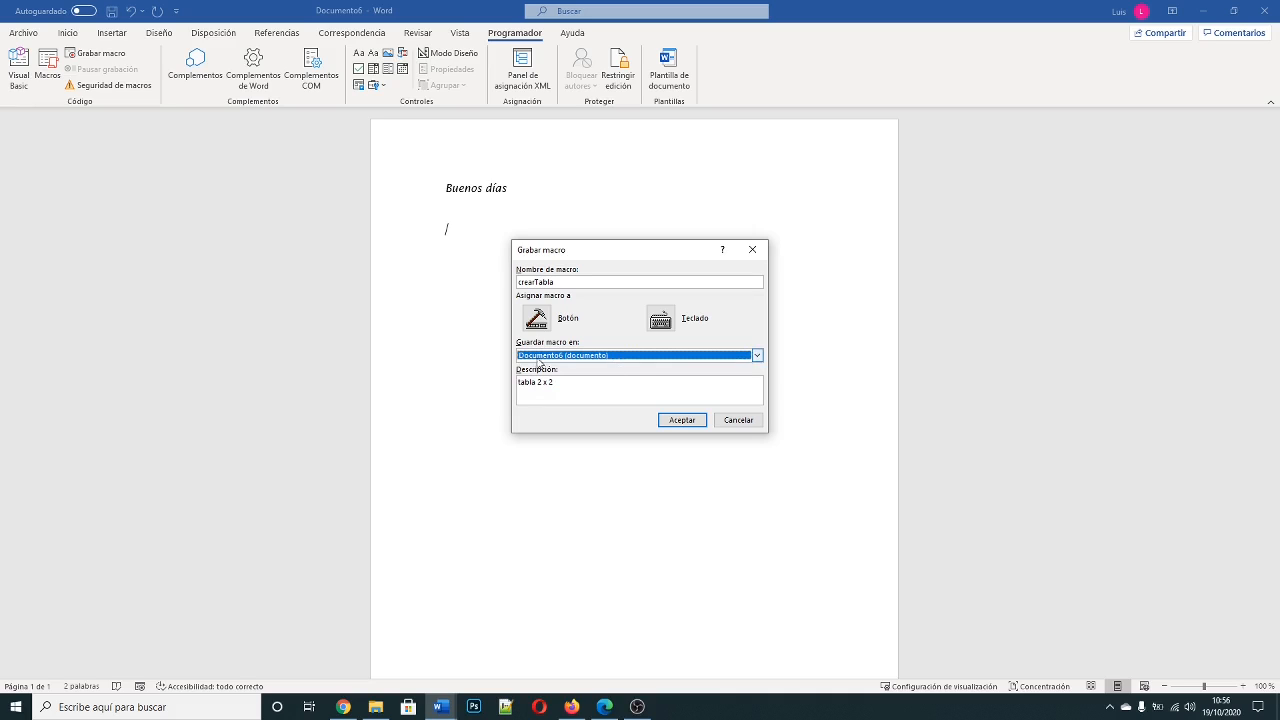
click(690, 425)
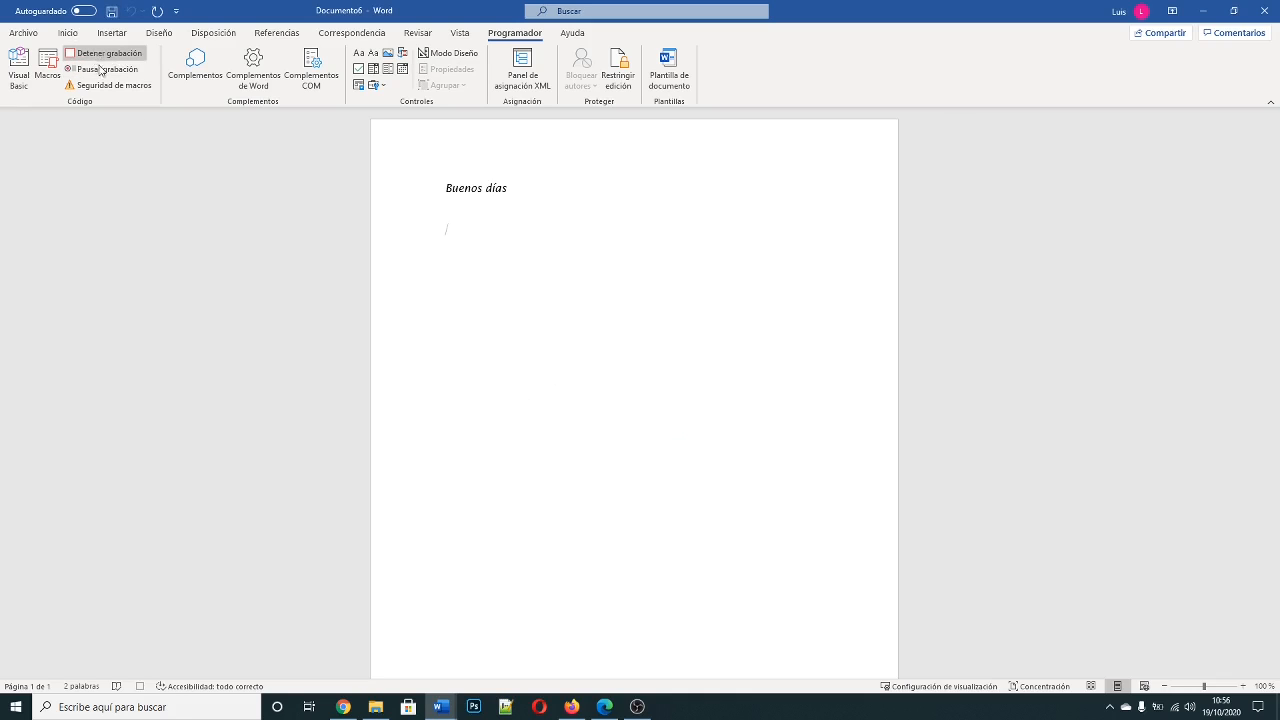
Step: Insert a 2 x 2 table in the "Tabla con cuadrícula 1 clara - Énfasis 1" style and stop the macro recording
click(116, 34)
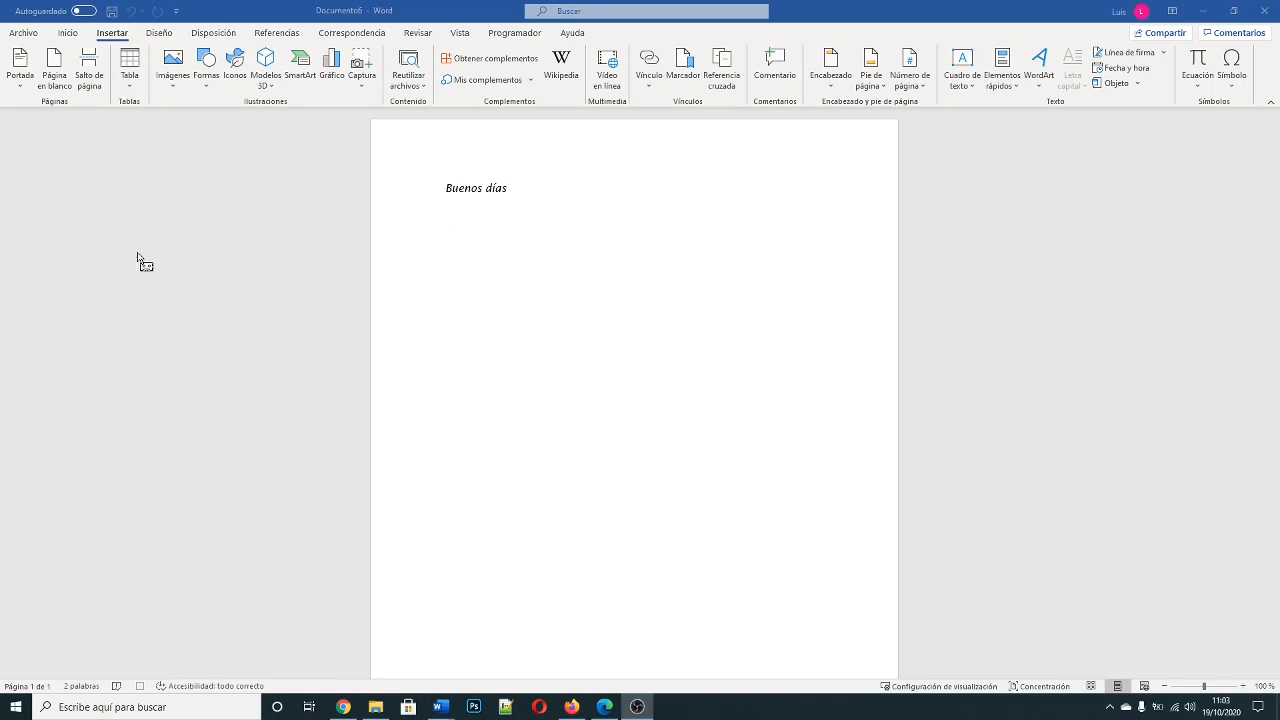
click(130, 90)
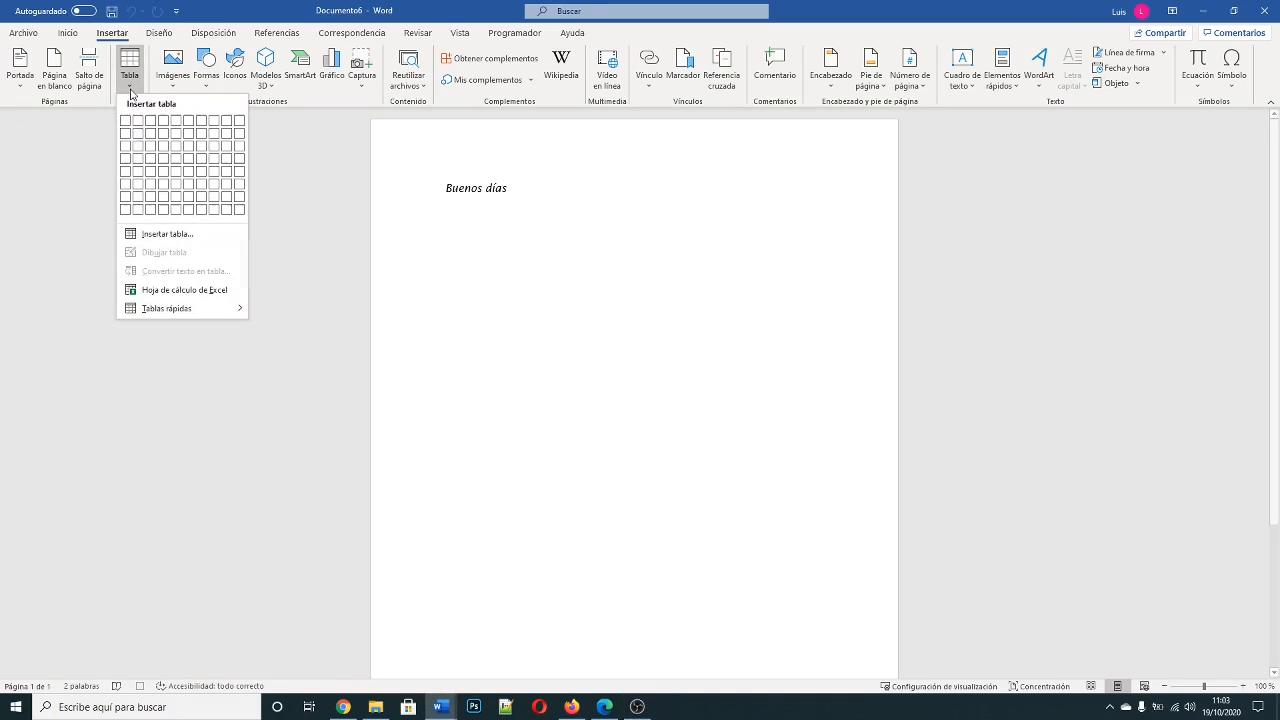
click(139, 137)
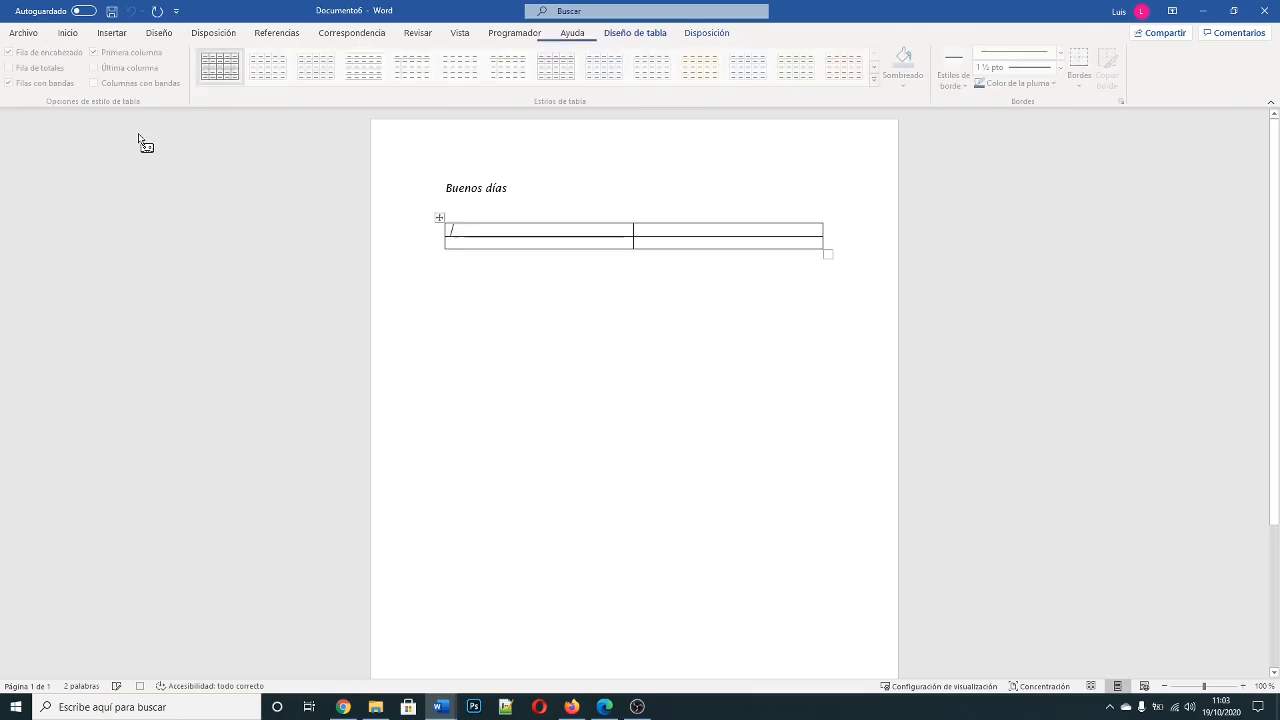
click(618, 77)
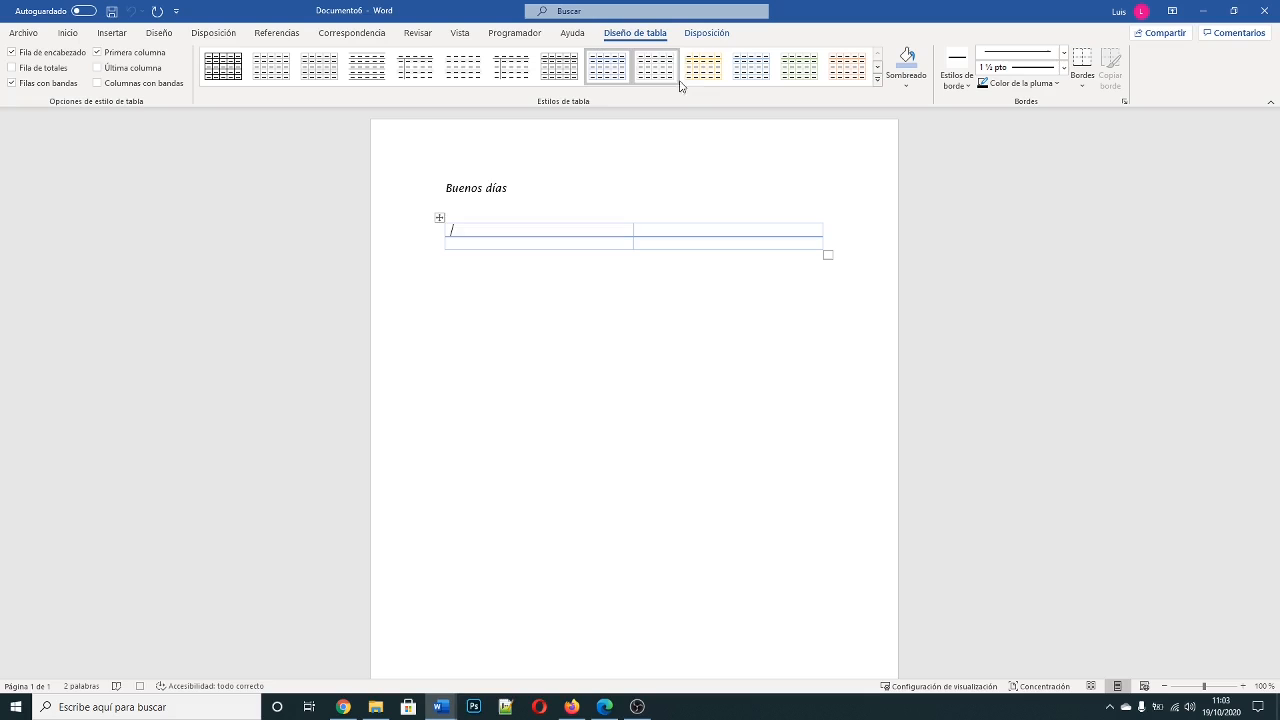
click(507, 33)
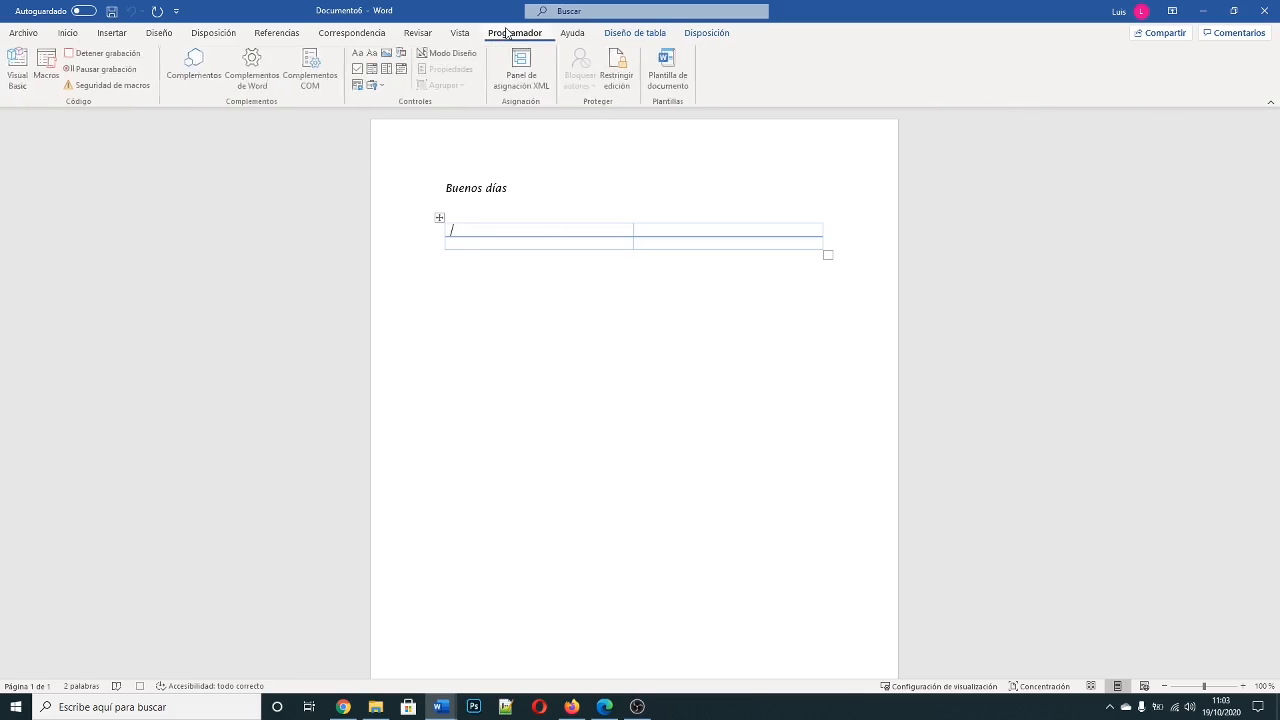
click(123, 60)
Step: Run the crearTabla macro below the first table to insert a second one
click(807, 376)
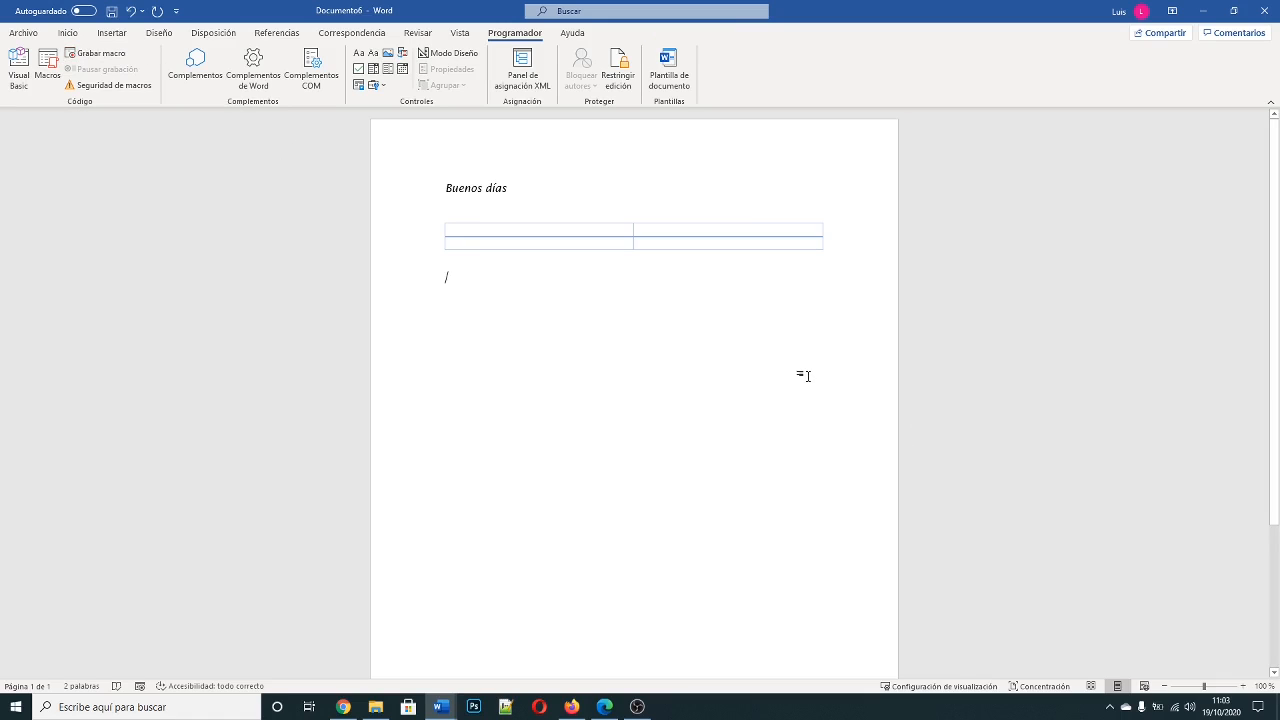
click(47, 68)
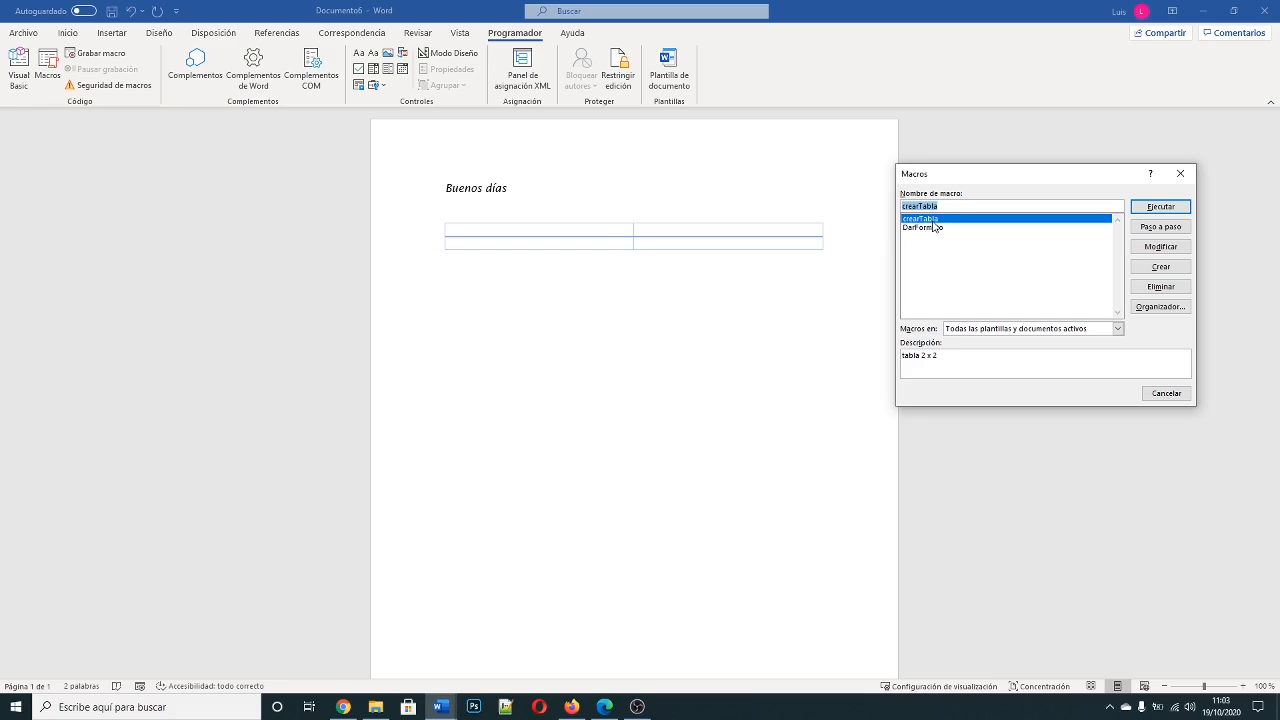
click(1135, 210)
click(740, 401)
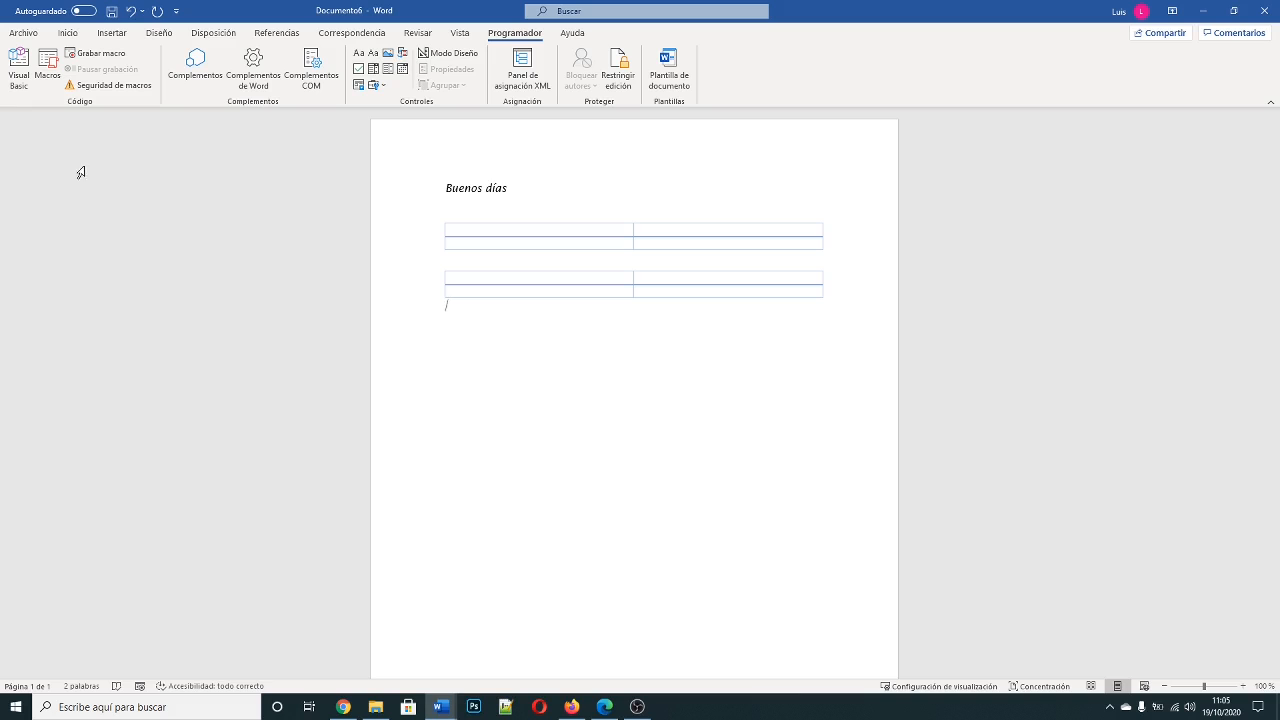
Step: Open the crearTabla macro for editing, examine its Visual Basic code, and close the code editor
click(48, 68)
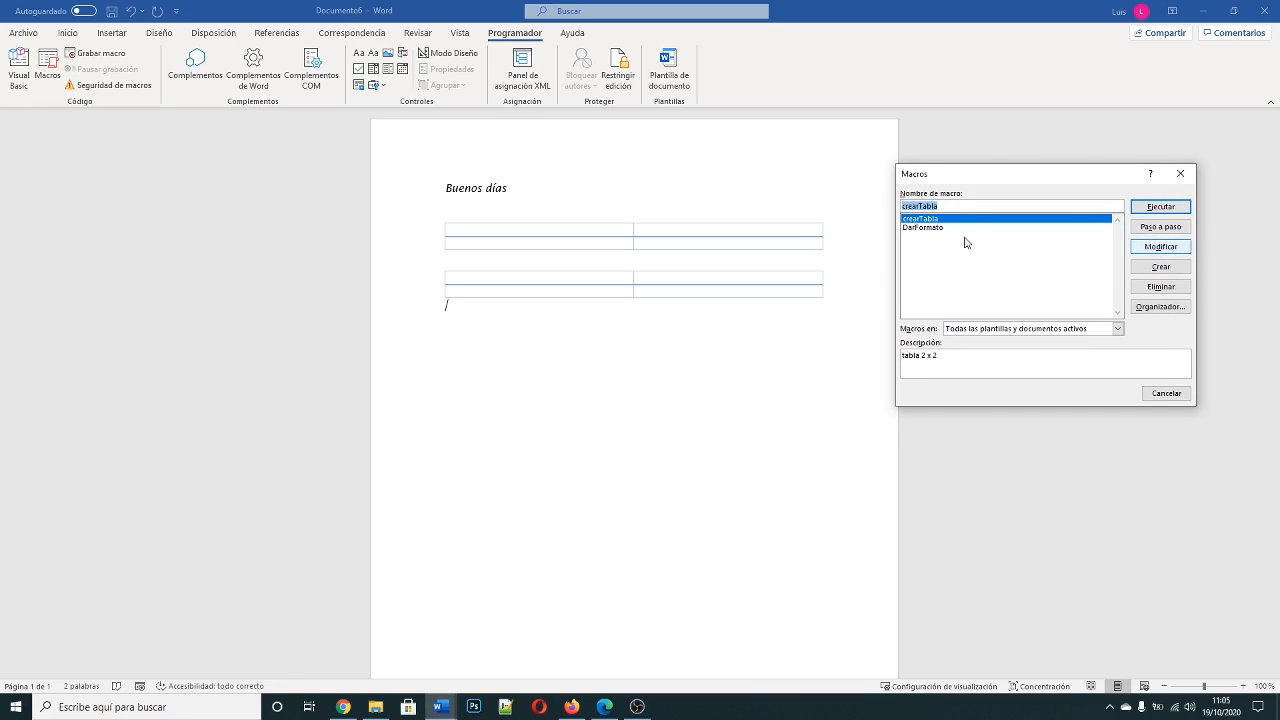
click(1160, 246)
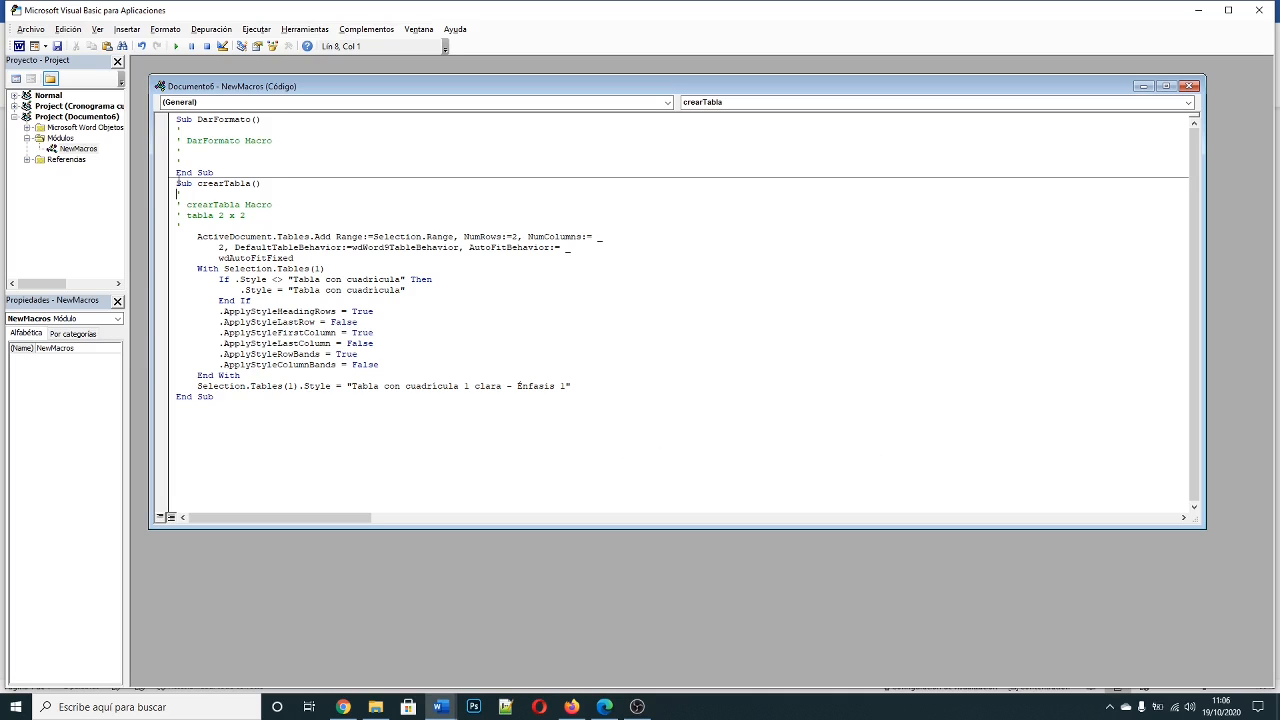
drag(177, 183, 284, 395)
click(600, 414)
drag(529, 434, 236, 161)
click(459, 333)
drag(316, 413, 178, 193)
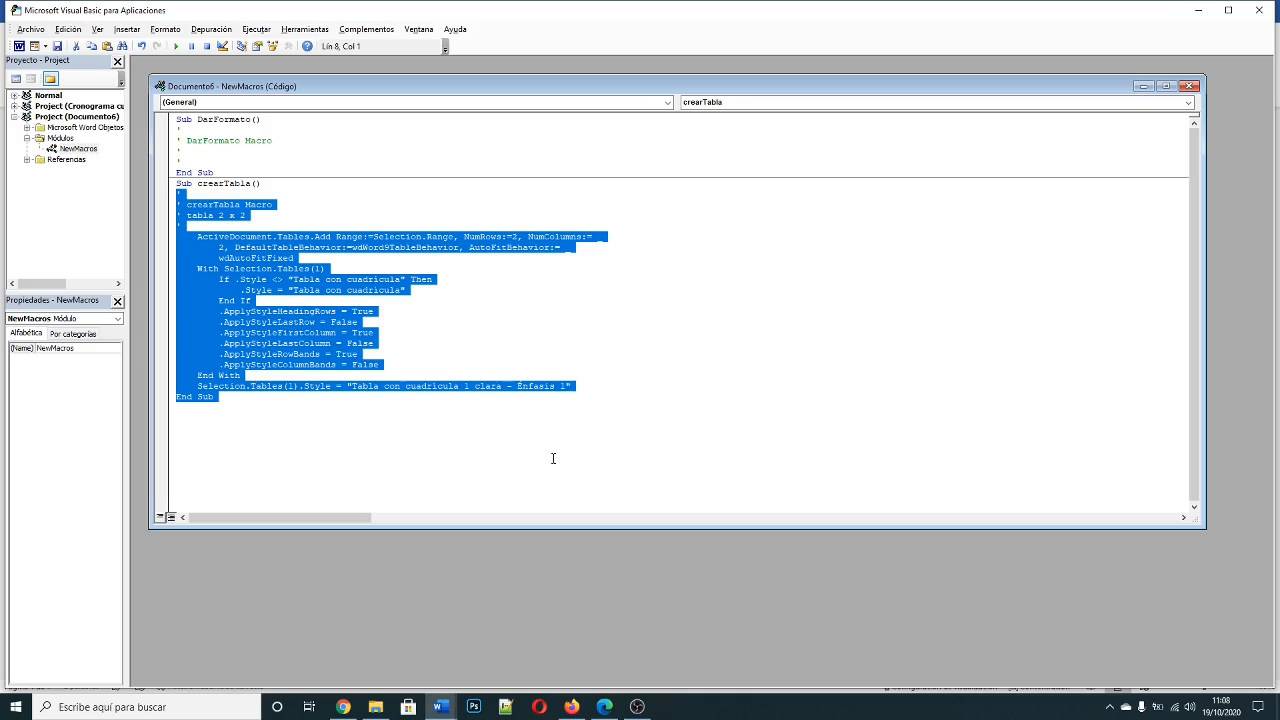
click(571, 346)
drag(286, 417, 150, 204)
click(604, 303)
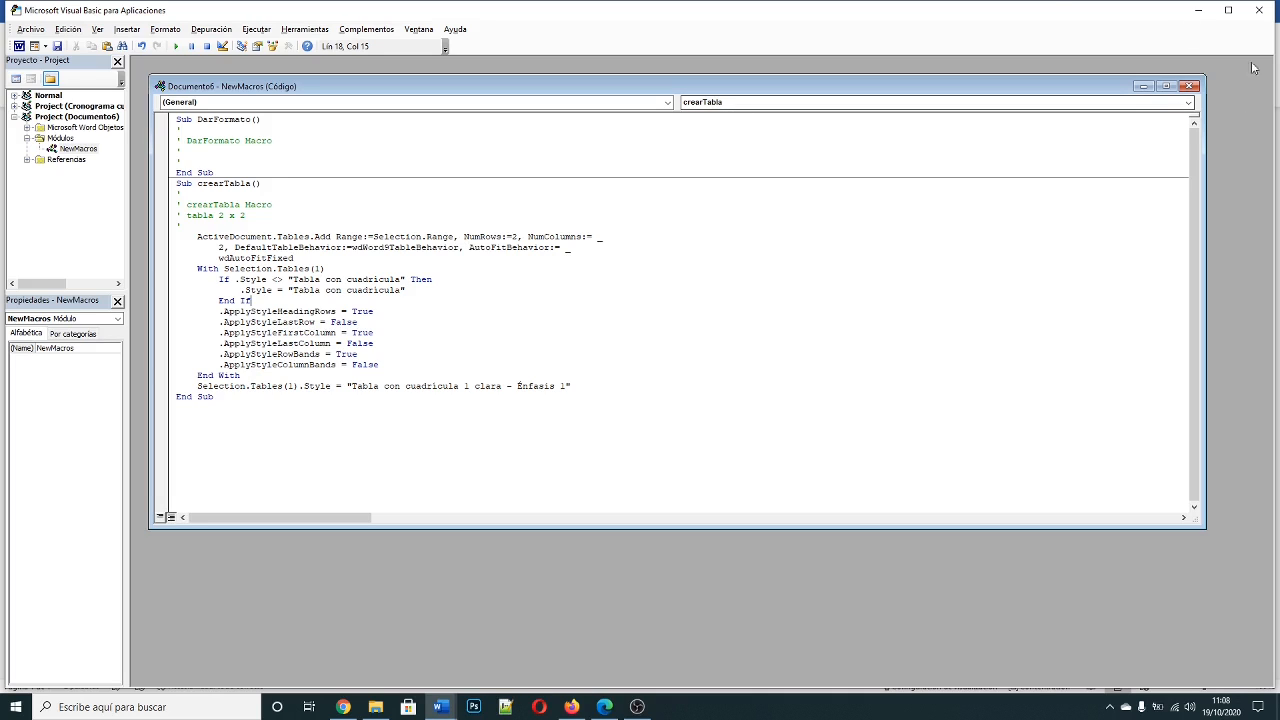
click(702, 395)
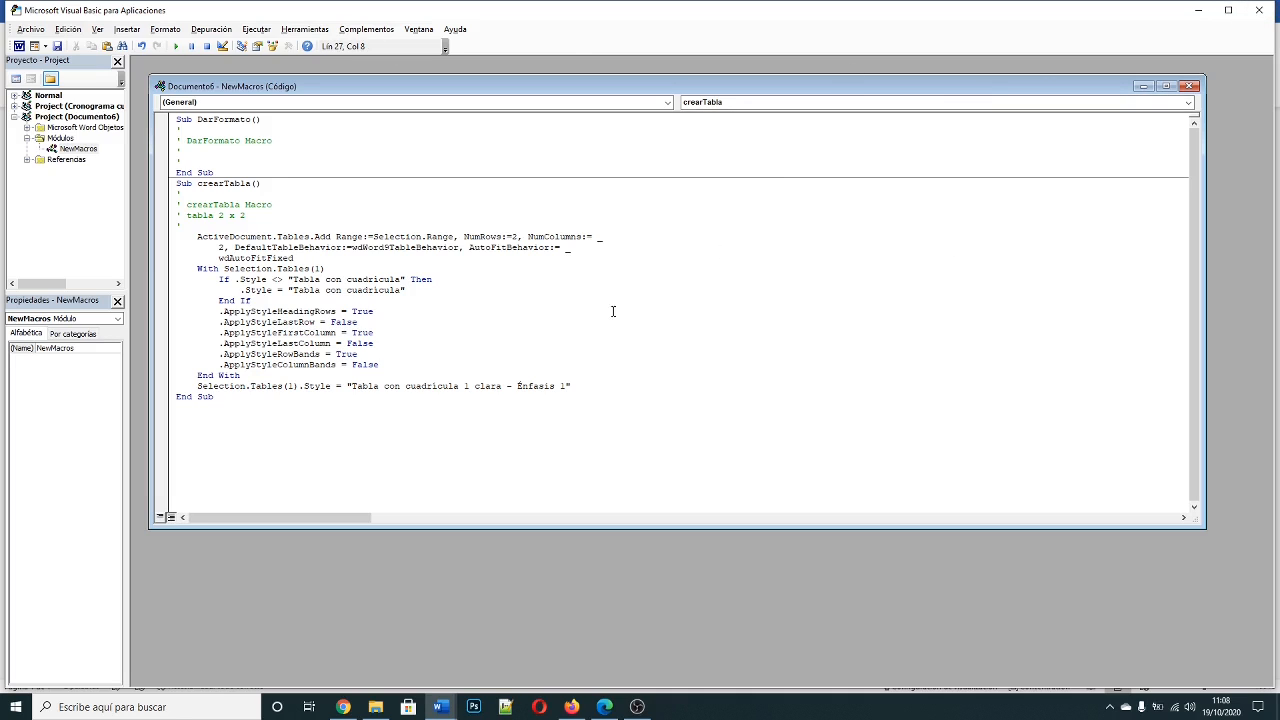
click(1259, 10)
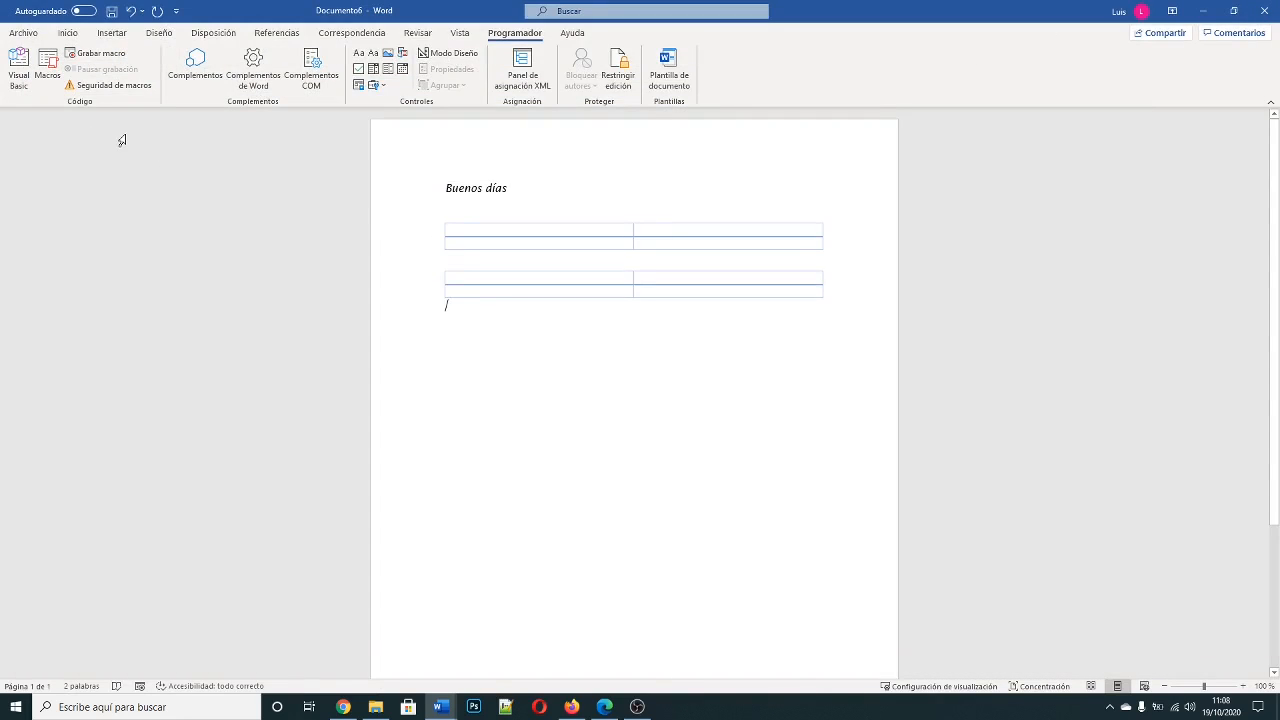
Step: Check the macro security settings in the Trust Center and leave without changing them
click(118, 87)
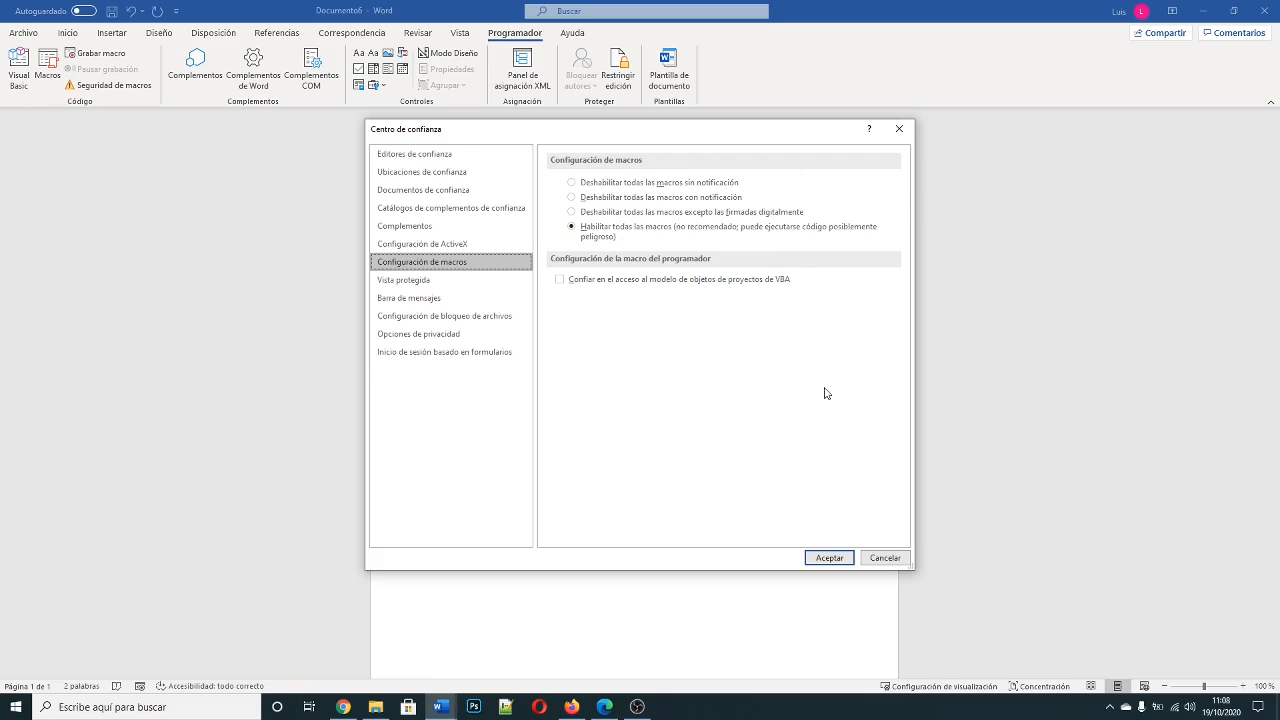
click(883, 561)
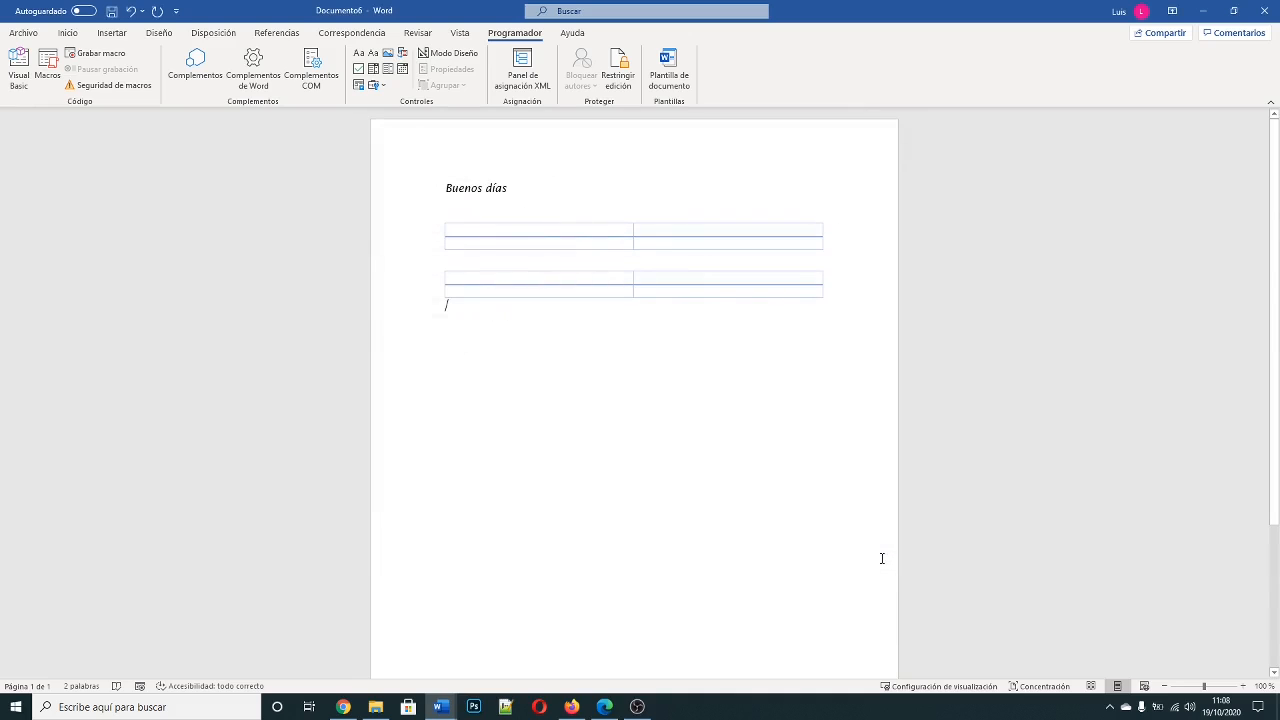